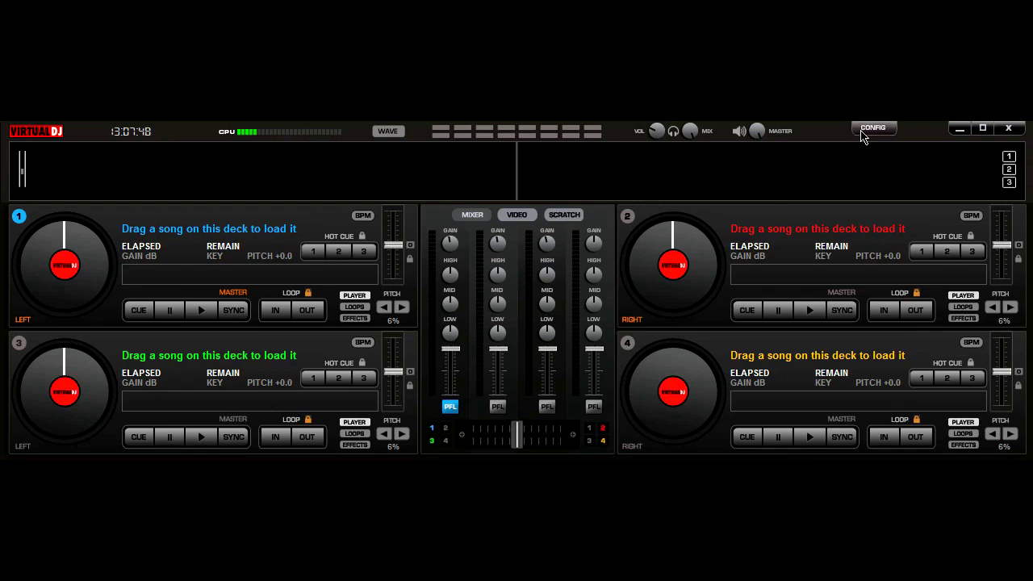
Step: Open the mapper settings and review the nudge actions assigned to the LEFT and RIGHT keys
{"action": "left_click", "coordinate": [871, 129]}
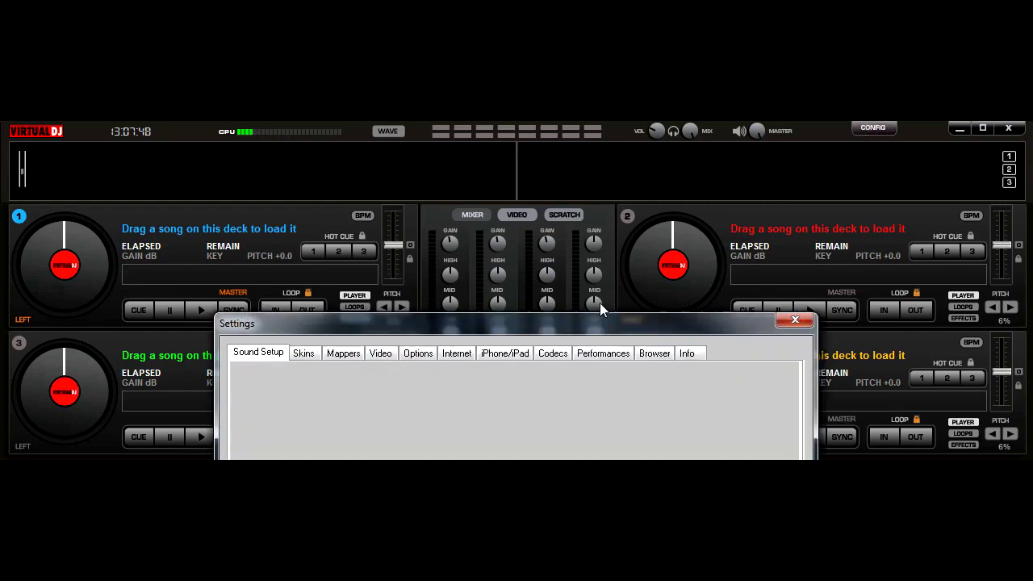
{"action": "left_click", "coordinate": [332, 358]}
{"action": "left_click_drag", "start_coordinate": [410, 326], "coordinate": [409, 181]}
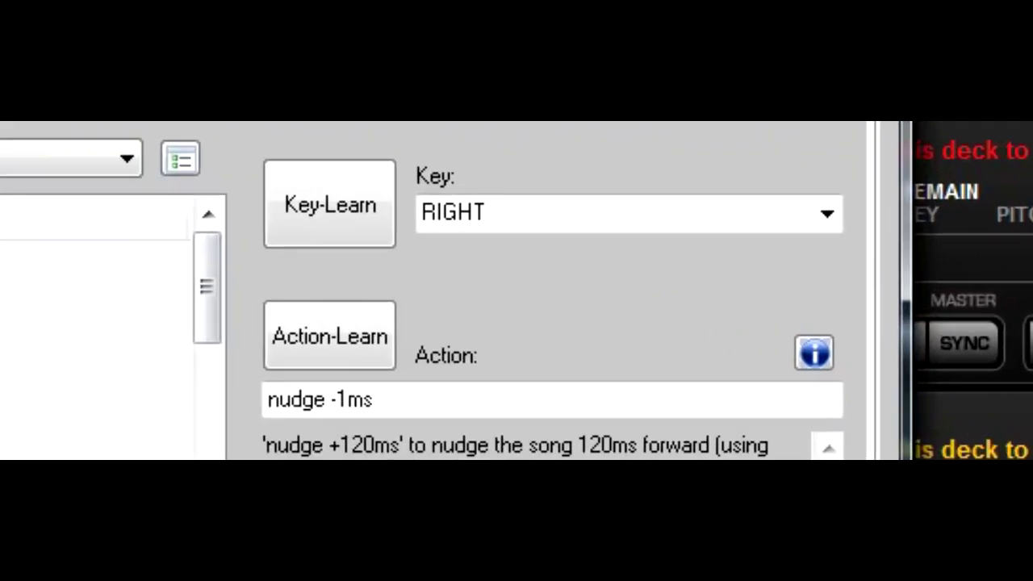
{"action": "key", "text": "Up"}
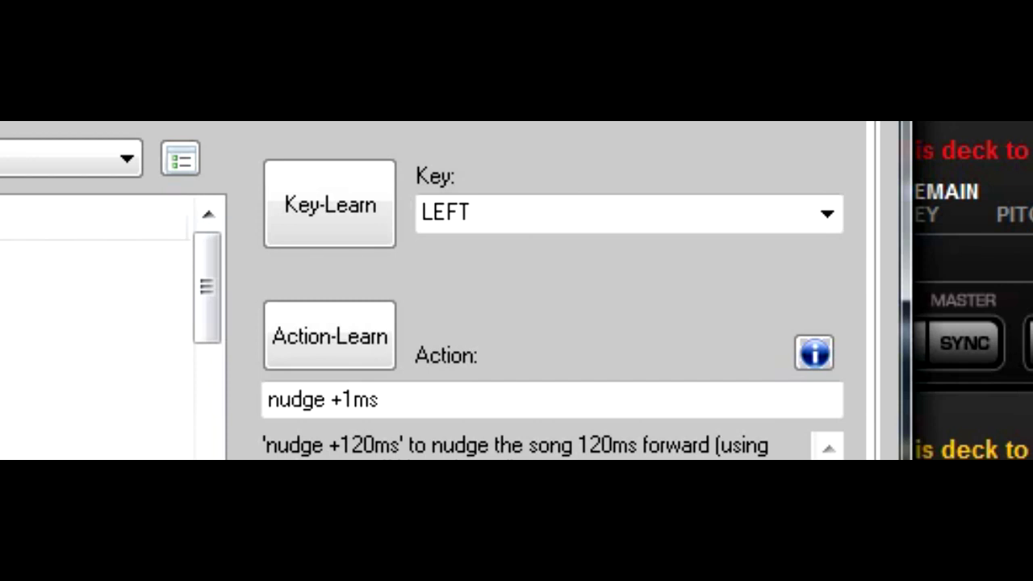
{"action": "key", "text": "Down"}
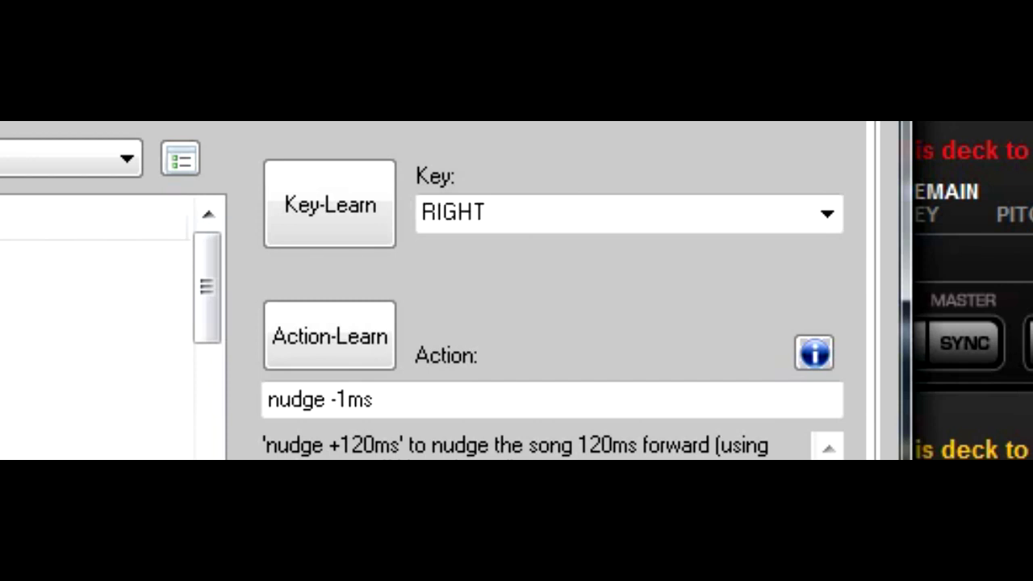
{"action": "key", "text": "Up"}
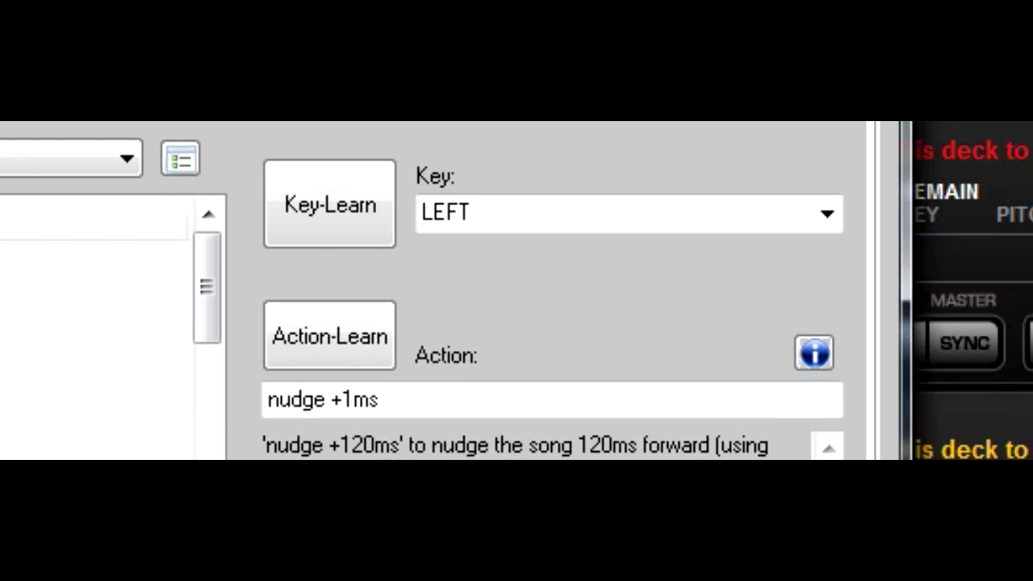
{"action": "key", "text": "Down"}
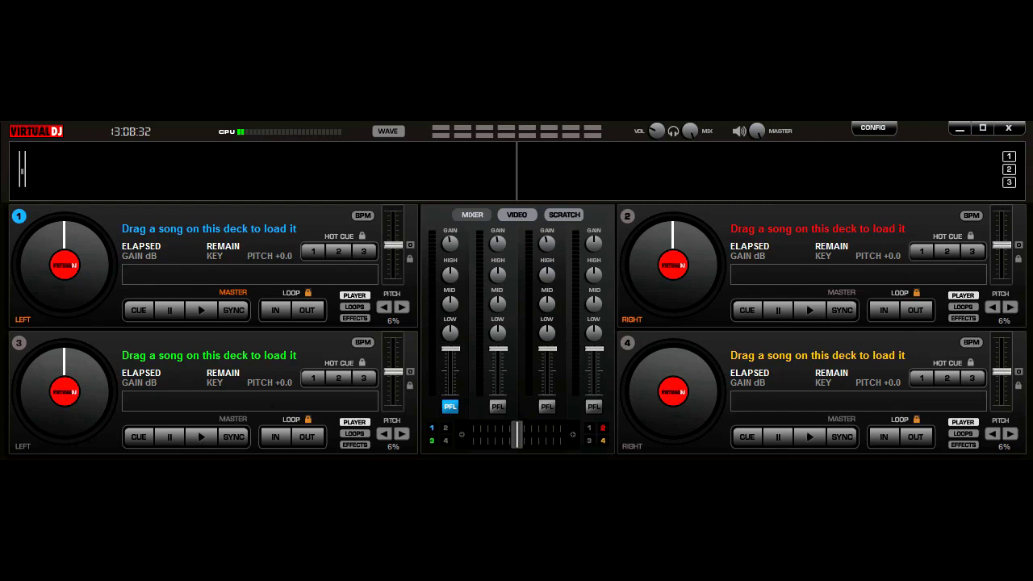
Step: Load Paul Oakenfold's Surrender on deck 1 and, with the crossfader fully toward deck 2, scrub the song to just before Cue 11
{"action": "left_click_drag", "start_coordinate": [189, 358], "coordinate": [184, 244]}
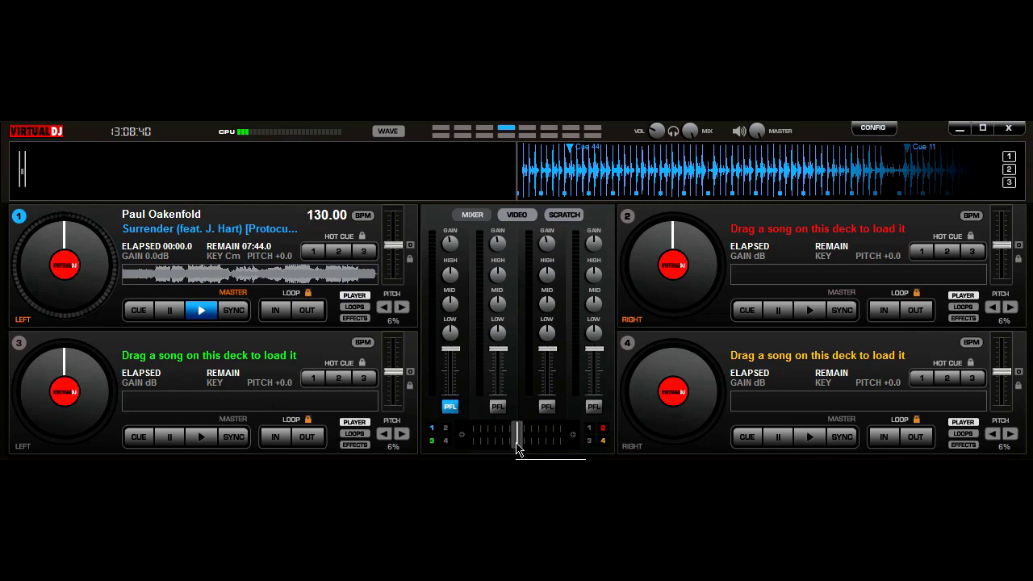
{"action": "left_click_drag", "start_coordinate": [517, 444], "coordinate": [581, 447]}
{"action": "scroll", "coordinate": [597, 167], "scroll_direction": "up", "scroll_amount": 5}
{"action": "scroll", "coordinate": [581, 166], "scroll_direction": "up", "scroll_amount": 1}
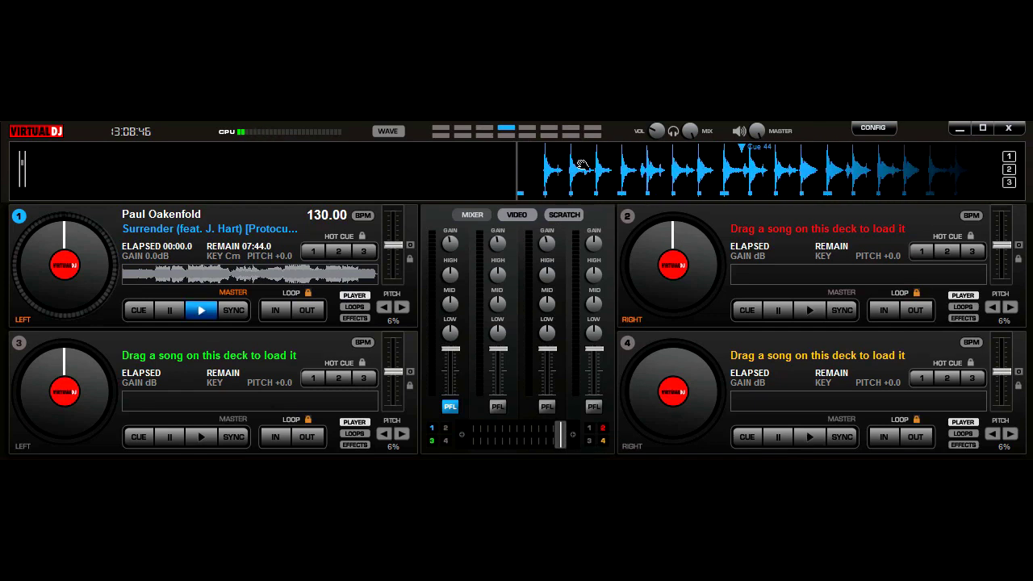
{"action": "left_click_drag", "start_coordinate": [581, 165], "coordinate": [198, 175]}
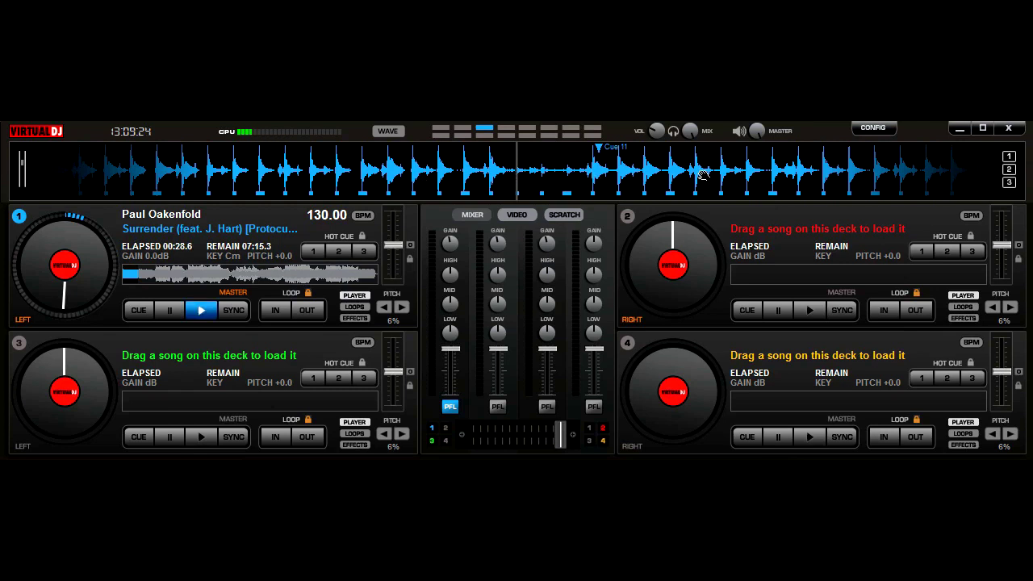
Step: Scrub deck 1 back to between Cue 44 and Cue 11 and play it with the crossfader fully toward deck 1
{"action": "scroll", "coordinate": [549, 187], "scroll_direction": "down", "scroll_amount": 3}
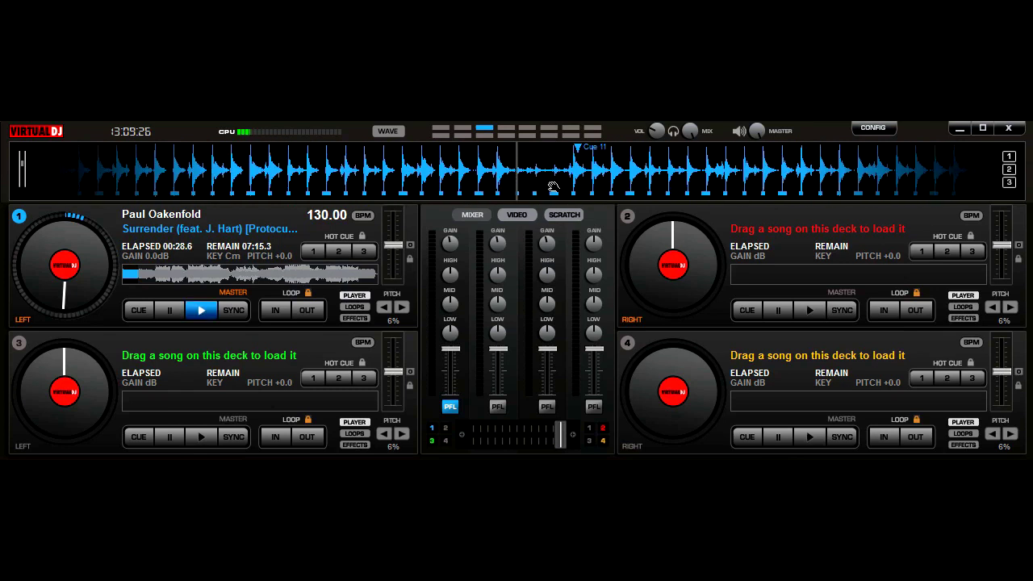
{"action": "scroll", "coordinate": [553, 187], "scroll_direction": "down", "scroll_amount": 5}
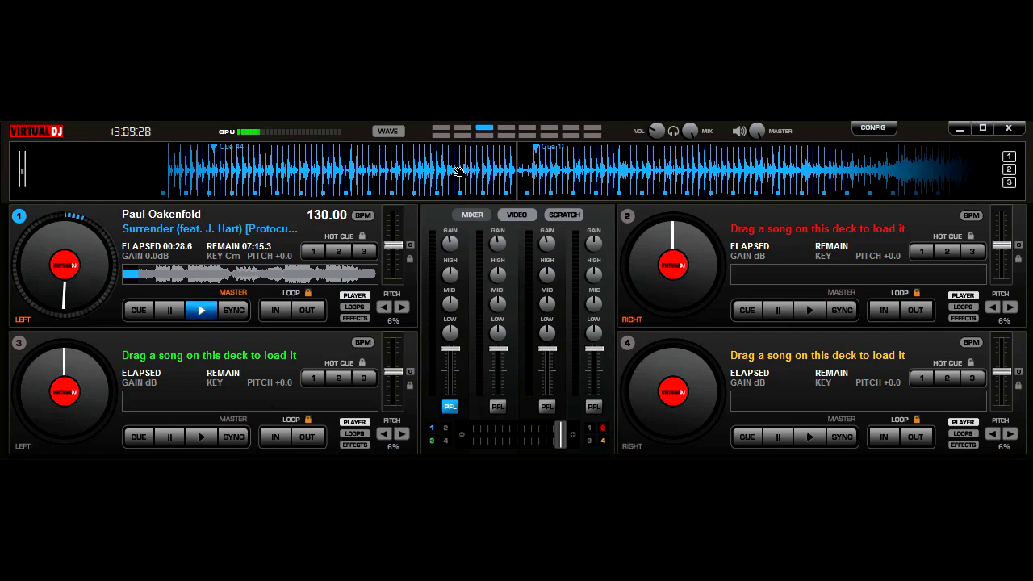
{"action": "left_click_drag", "start_coordinate": [456, 171], "coordinate": [614, 173]}
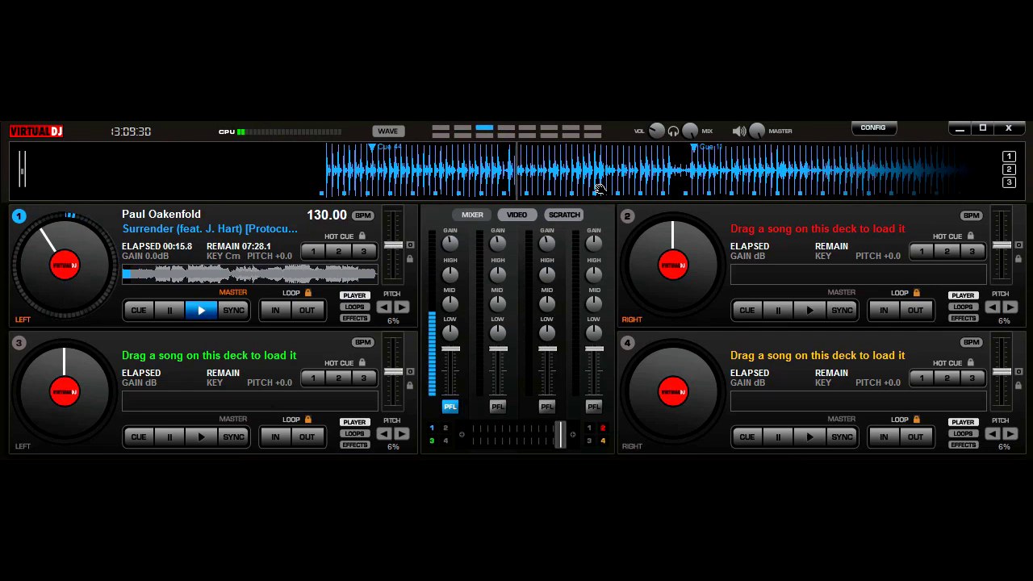
{"action": "left_click_drag", "start_coordinate": [560, 434], "coordinate": [474, 436]}
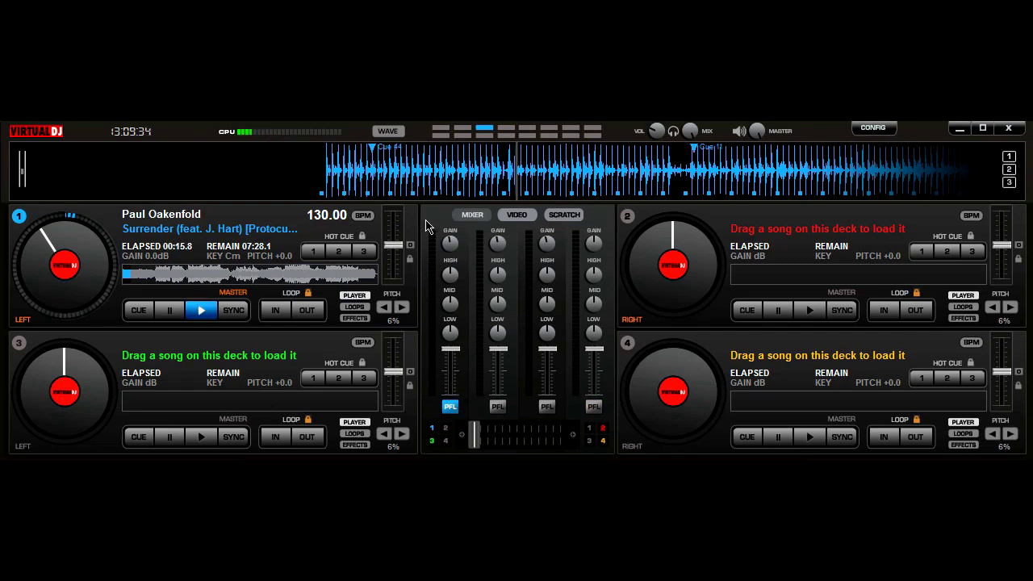
{"action": "key", "text": "space"}
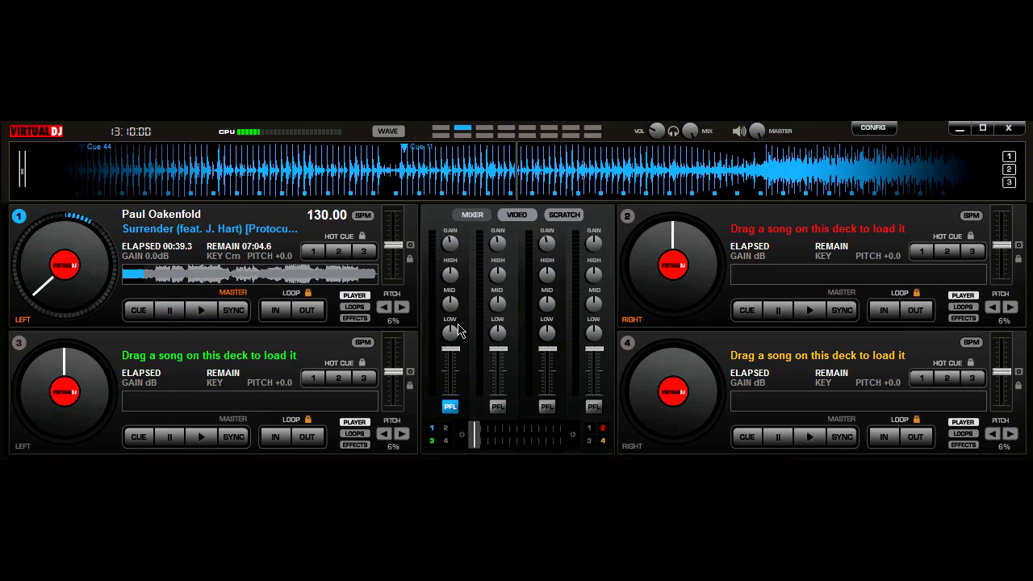
Step: Jump to the end section of the song on deck 1 and scrub around Cue 12 with the crossfader toward deck 2
{"action": "left_click", "coordinate": [355, 279]}
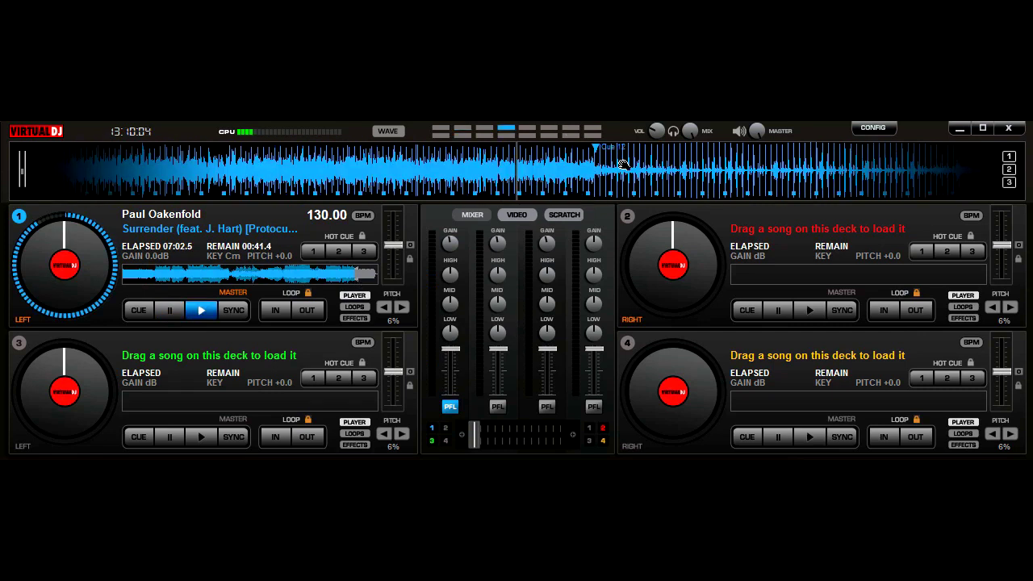
{"action": "left_click_drag", "start_coordinate": [622, 164], "coordinate": [502, 171]}
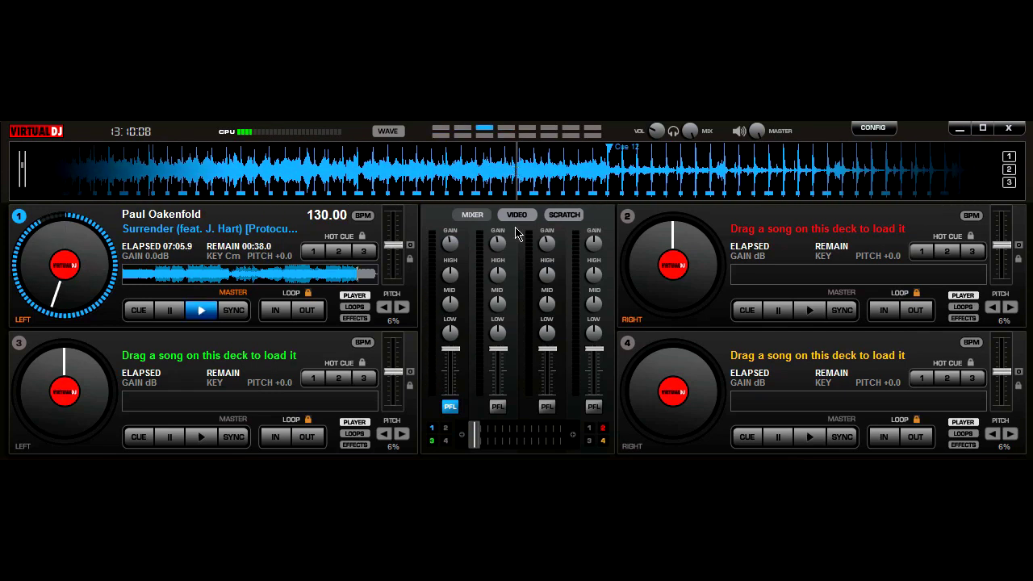
{"action": "left_click_drag", "start_coordinate": [483, 432], "coordinate": [560, 434]}
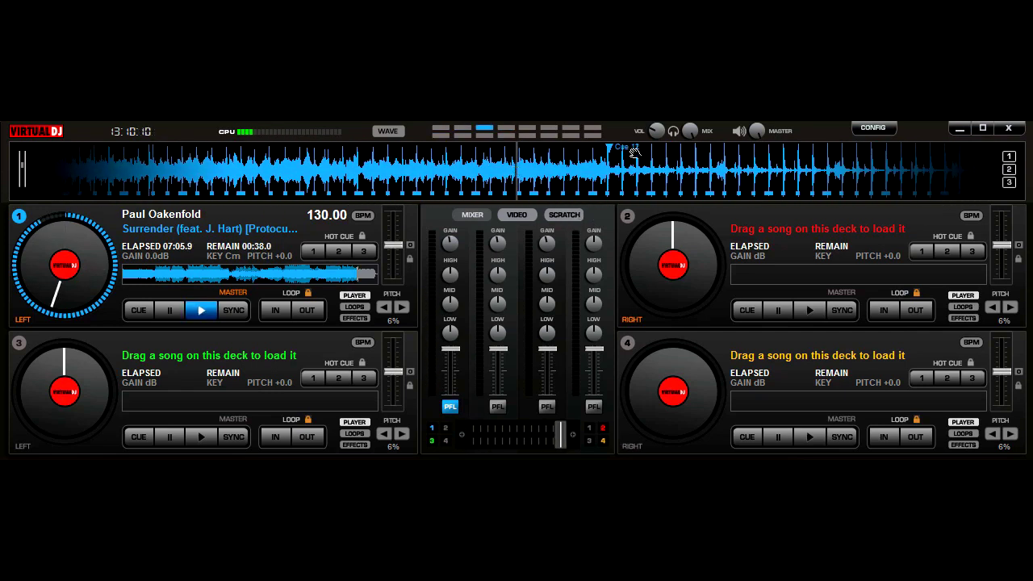
{"action": "left_click_drag", "start_coordinate": [630, 166], "coordinate": [655, 160]}
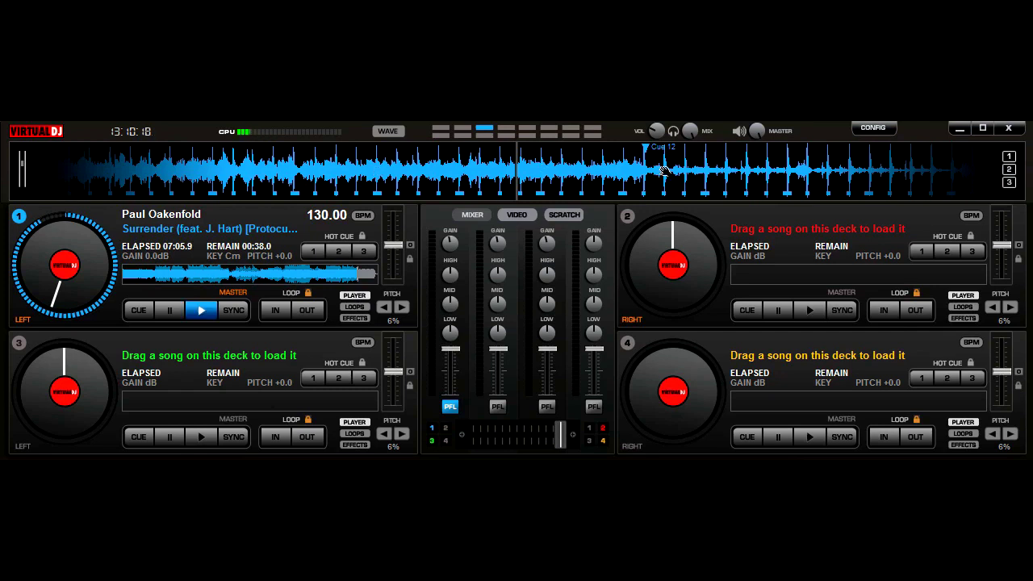
{"action": "scroll", "coordinate": [679, 177], "scroll_direction": "down", "scroll_amount": 1}
{"action": "mouse_move", "coordinate": [678, 177]}
{"action": "left_mouse_down"}
{"action": "mouse_move", "coordinate": [604, 174]}
{"action": "mouse_move", "coordinate": [612, 177]}
{"action": "left_mouse_up"}
Step: Move the crossfader back to deck 1, play the song's outro around Cue 12, and pause it
{"action": "left_click_drag", "start_coordinate": [557, 434], "coordinate": [476, 436]}
{"action": "left_click", "coordinate": [203, 313]}
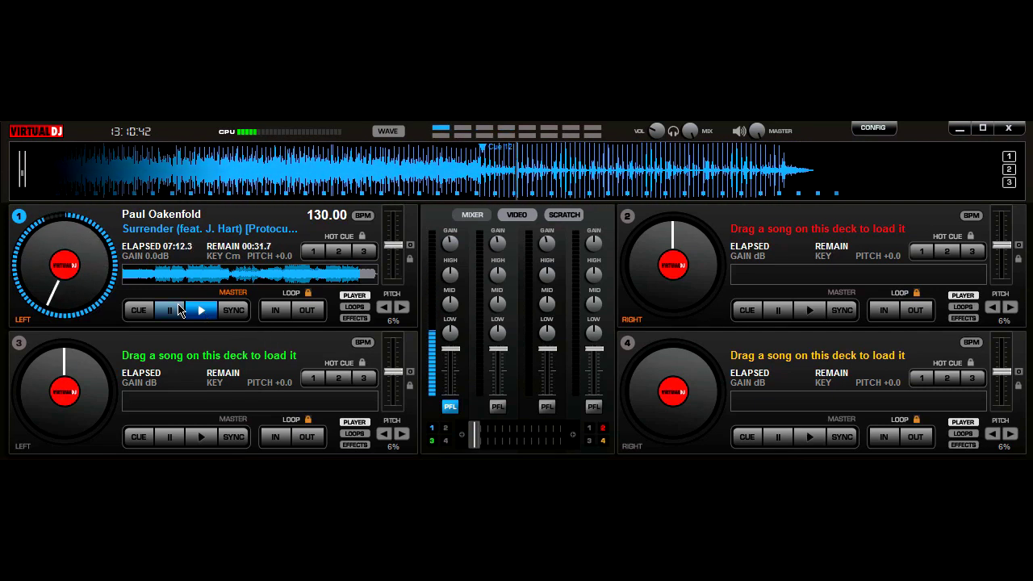
{"action": "left_click", "coordinate": [174, 313]}
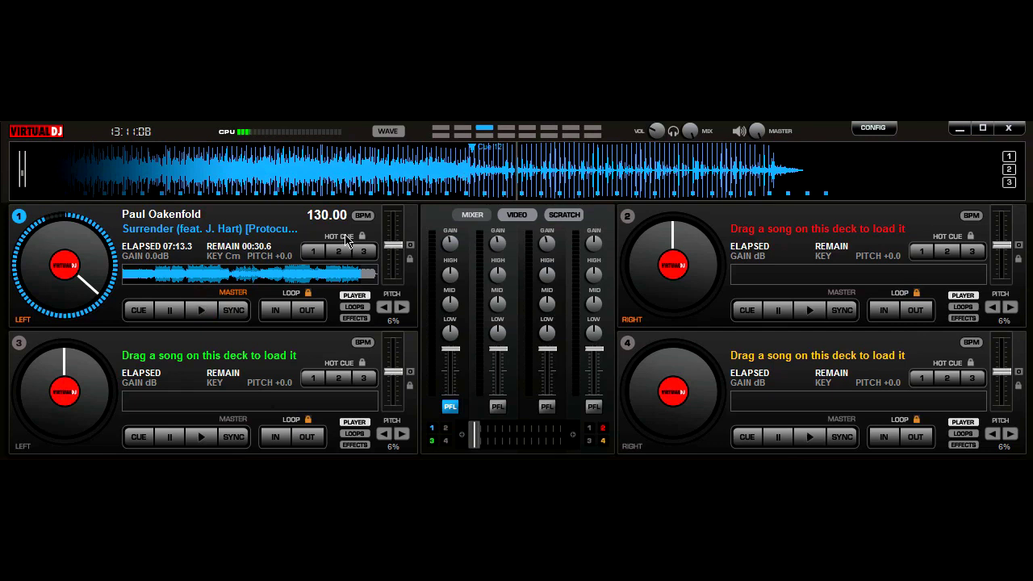
Step: Return deck 1 to Cue 44 in the song's intro and play a short loop there with the crossfader toward deck 1
{"action": "left_click_drag", "start_coordinate": [489, 444], "coordinate": [581, 452]}
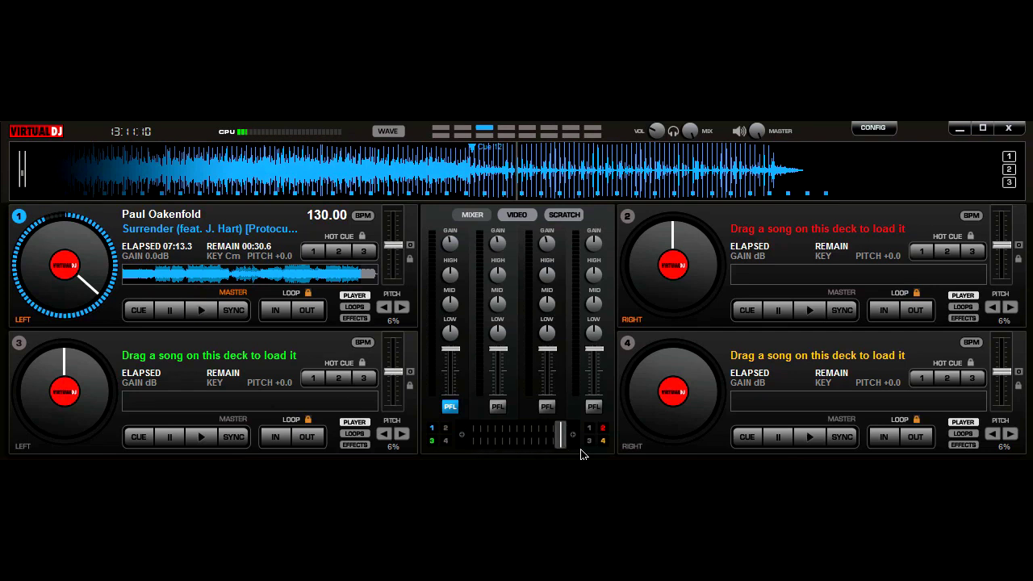
{"action": "left_click", "coordinate": [129, 278]}
{"action": "mouse_move", "coordinate": [482, 166]}
{"action": "left_mouse_down"}
{"action": "mouse_move", "coordinate": [601, 167]}
{"action": "mouse_move", "coordinate": [574, 170]}
{"action": "mouse_move", "coordinate": [584, 170]}
{"action": "left_mouse_up"}
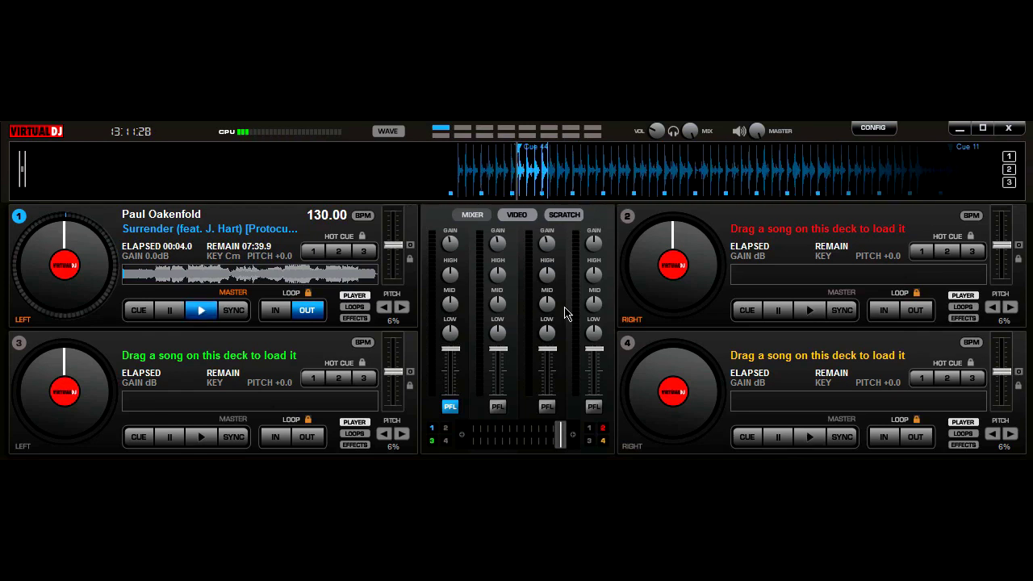
{"action": "left_click_drag", "start_coordinate": [564, 440], "coordinate": [475, 439]}
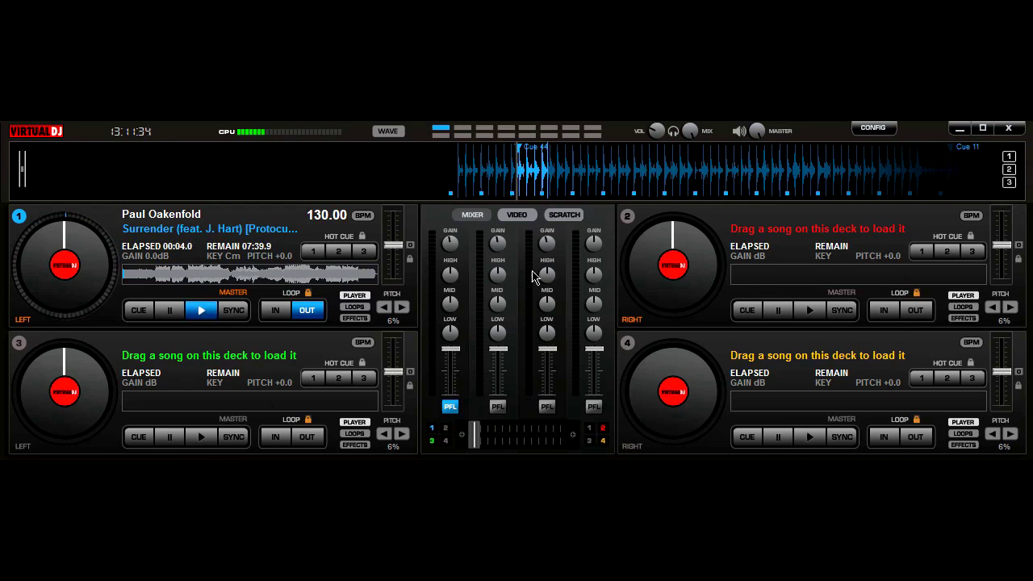
{"action": "key", "text": "space"}
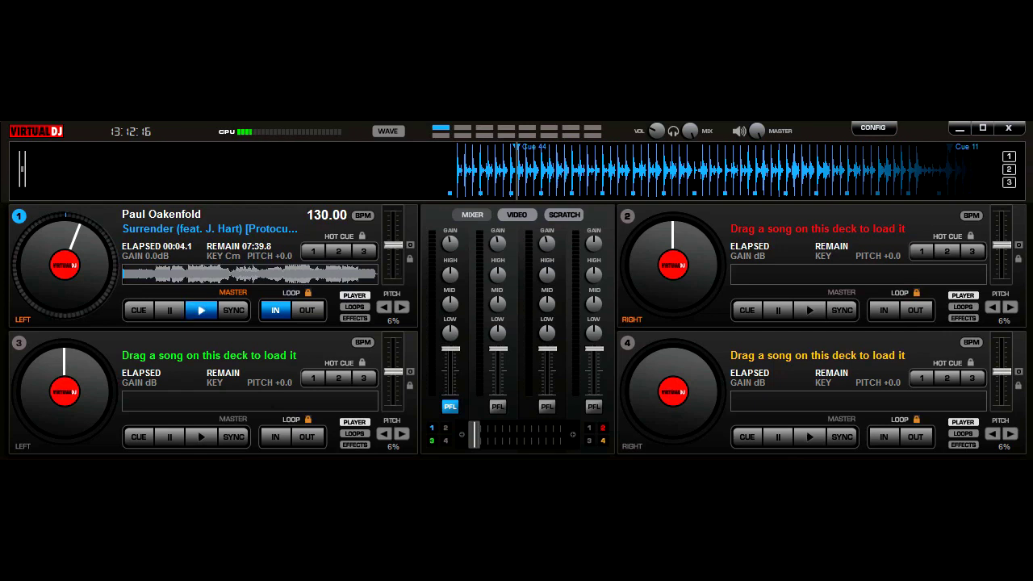
Step: Load Crypoint on deck 2, then close the short loop starting at Cue 44 on deck 1 and play it
{"action": "left_click_drag", "start_coordinate": [781, 234], "coordinate": [781, 234]}
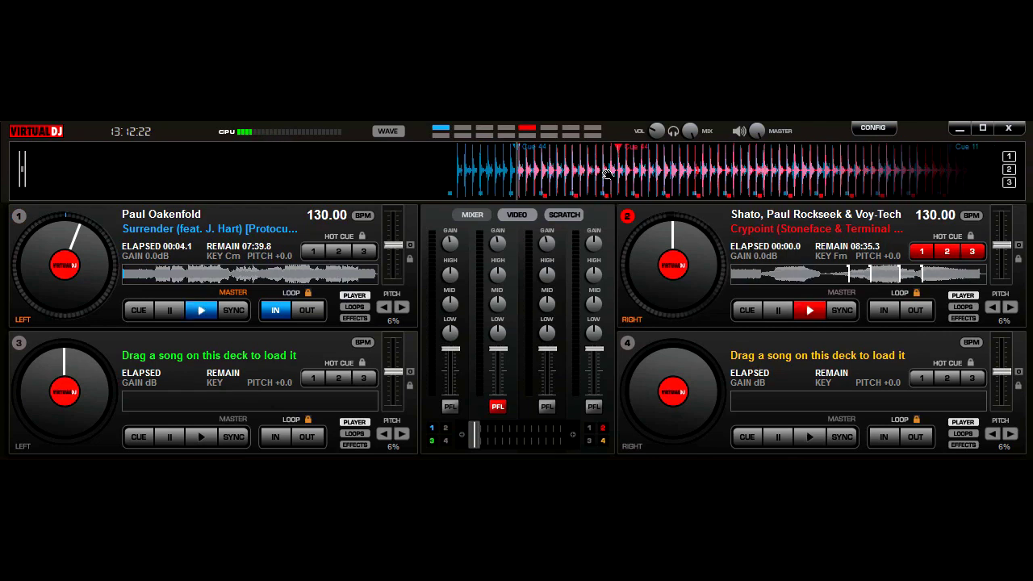
{"action": "left_click", "coordinate": [69, 250]}
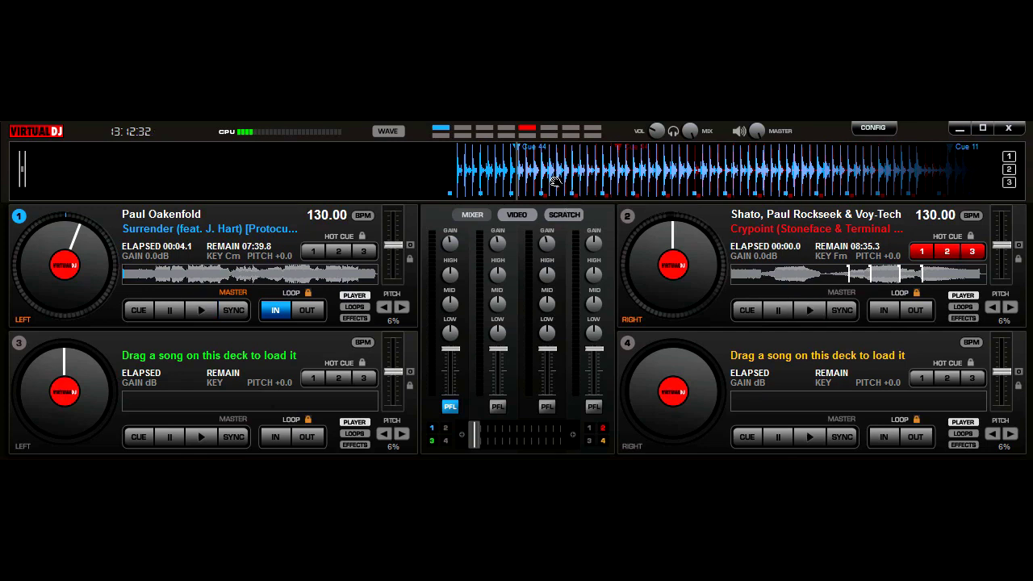
{"action": "key", "text": "o"}
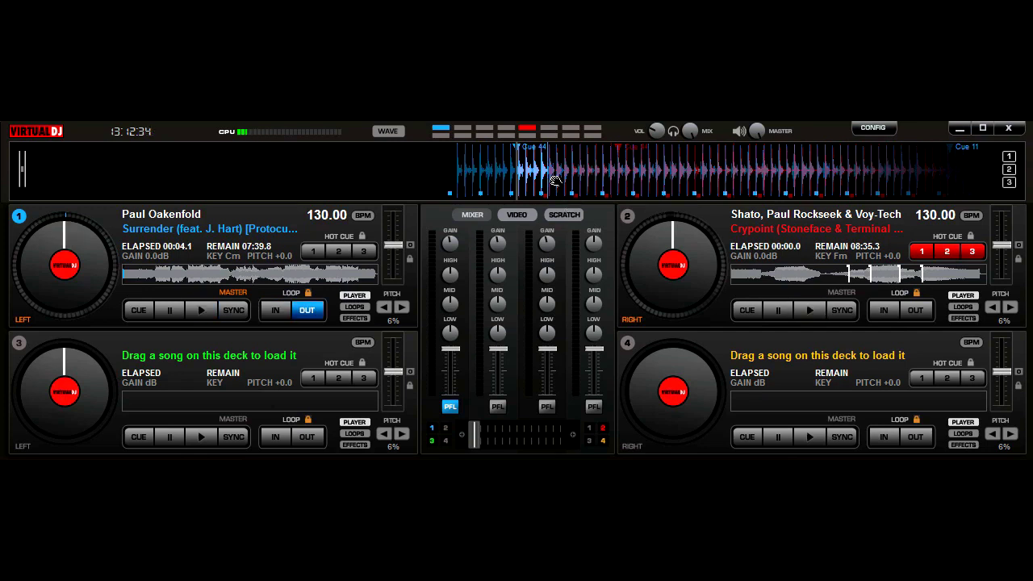
{"action": "left_click", "coordinate": [199, 312]}
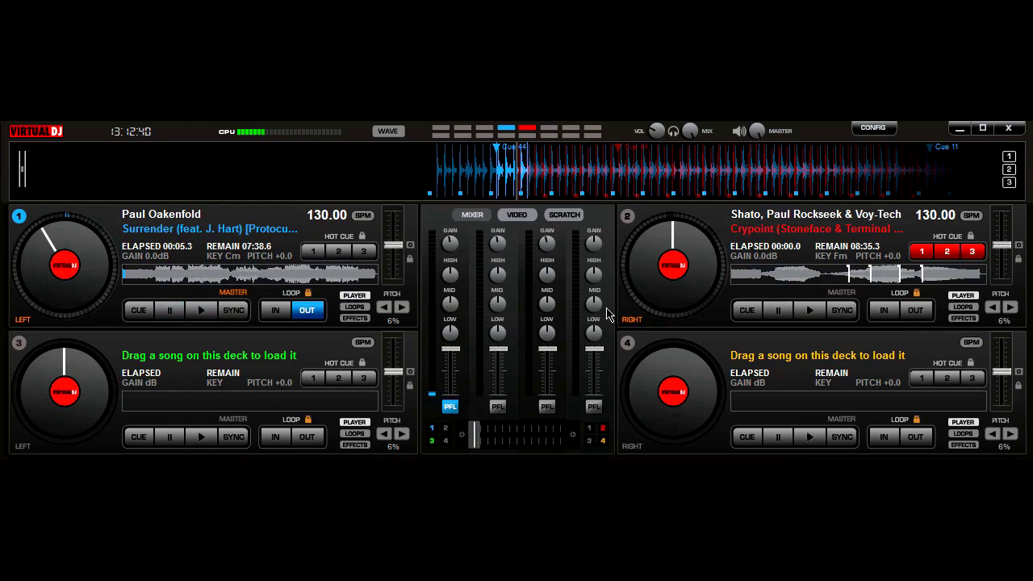
Step: Make deck 2 the active deck, cue its song at Cue 44, and set a short loop there
{"action": "left_click", "coordinate": [627, 218]}
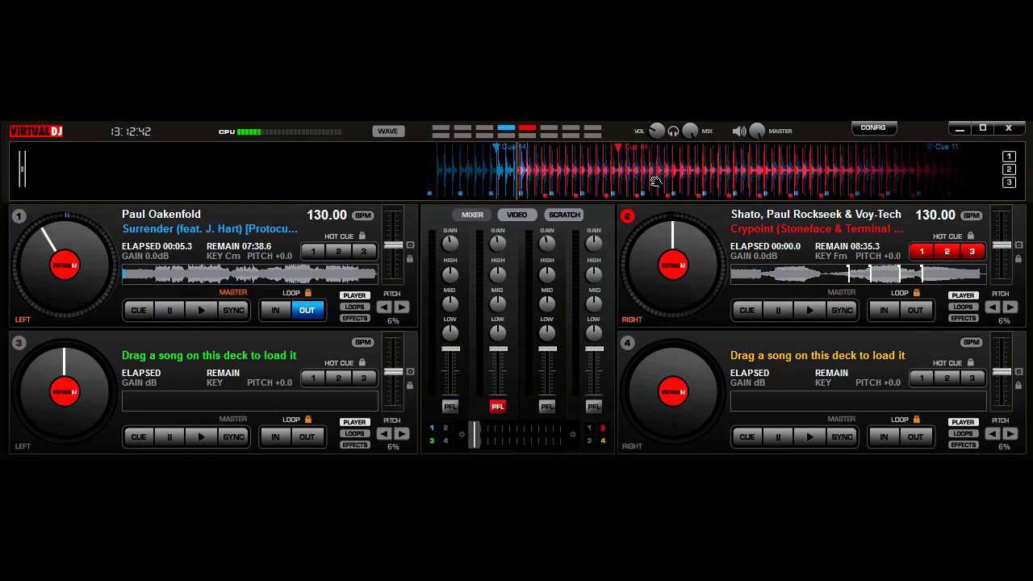
{"action": "scroll", "coordinate": [657, 174], "scroll_direction": "up", "scroll_amount": 3}
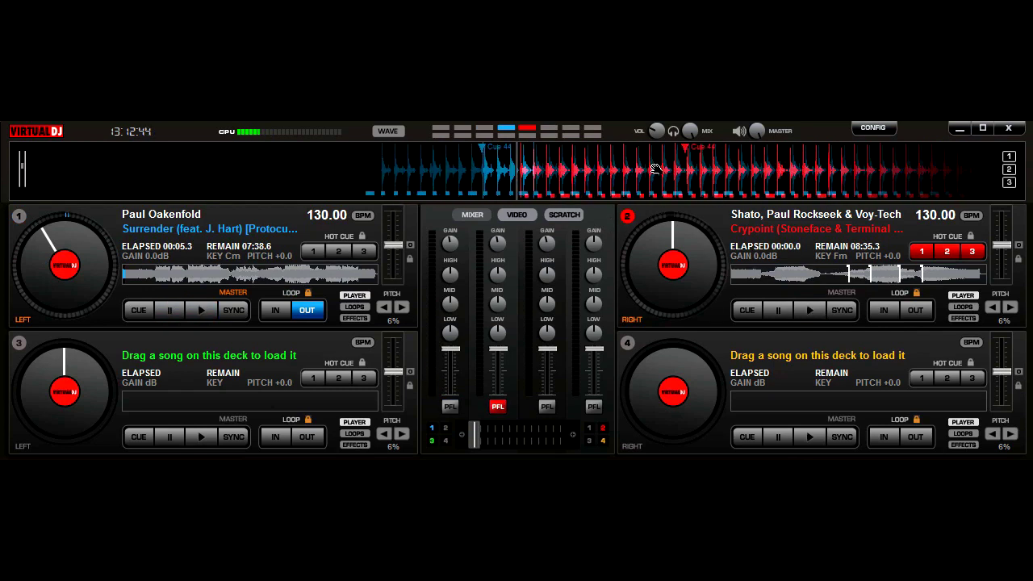
{"action": "left_click", "coordinate": [777, 315]}
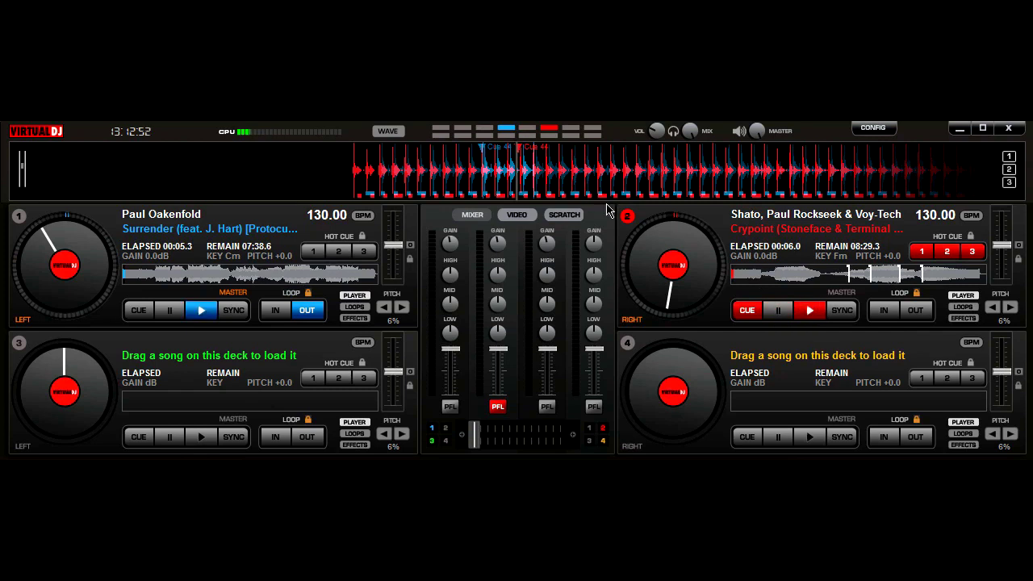
{"action": "scroll", "coordinate": [568, 185], "scroll_direction": "down", "scroll_amount": 3}
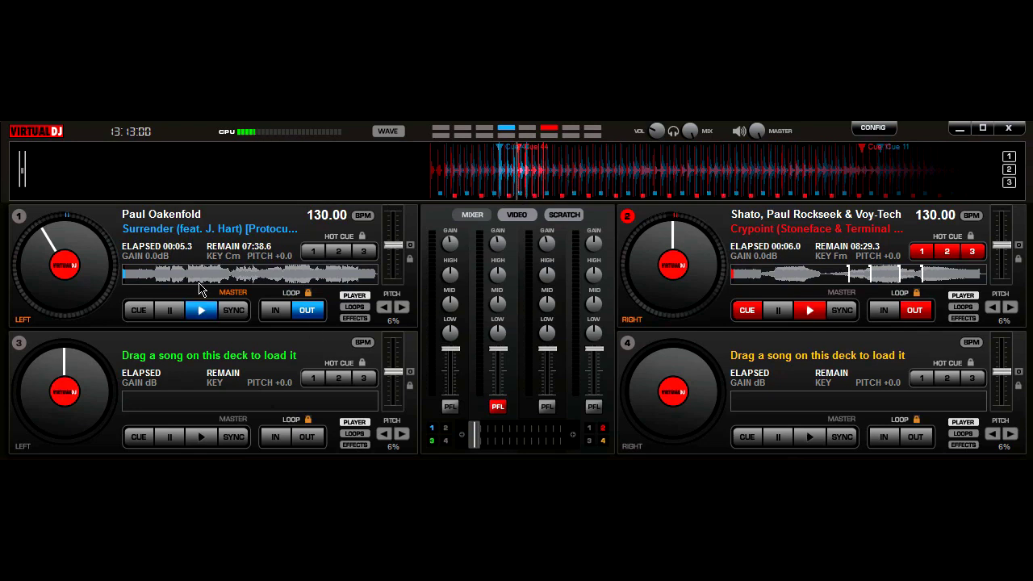
Step: Start the loop on deck 1, then start the loop on deck 2 so both play together
{"action": "left_click", "coordinate": [19, 216]}
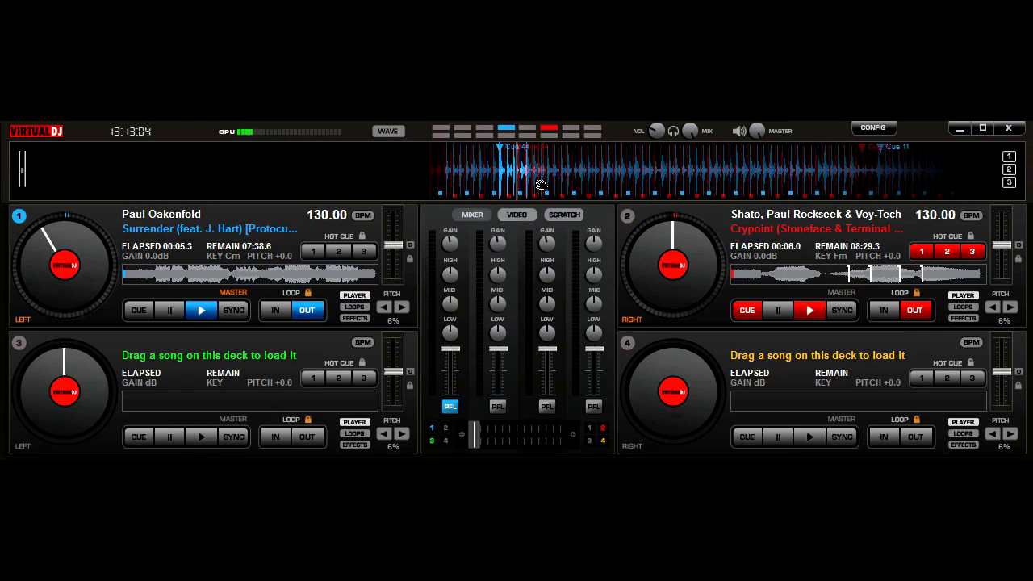
{"action": "key", "text": "space"}
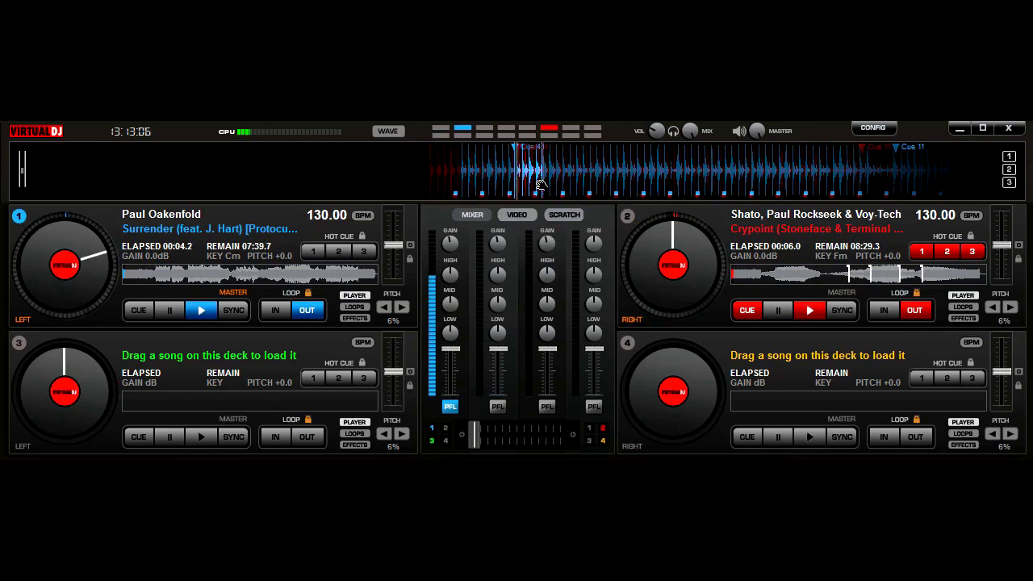
{"action": "left_click", "coordinate": [628, 217]}
{"action": "key", "text": "space"}
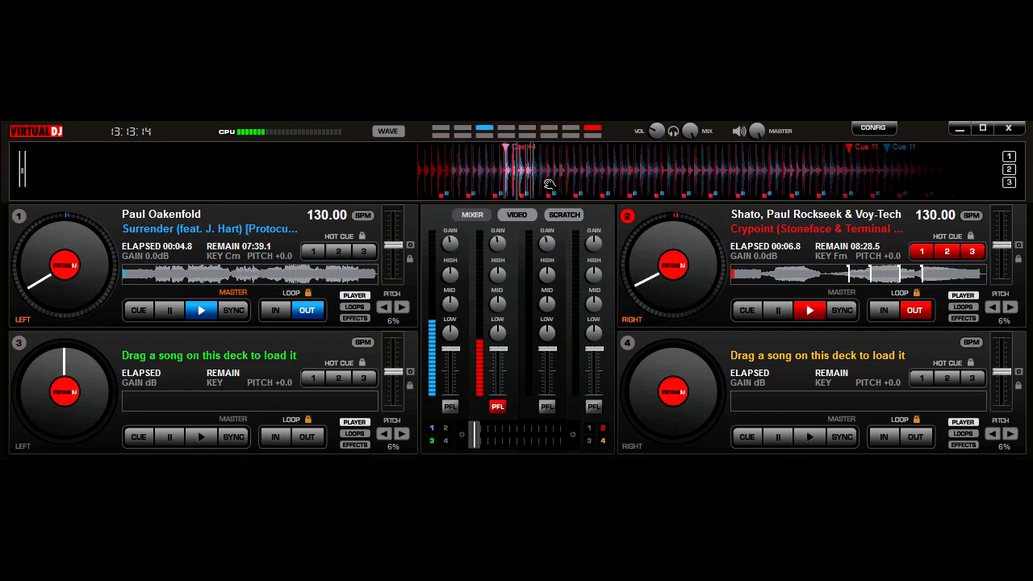
Step: Sync deck 2's loop to deck 1 so the beats line up in the waveform
{"action": "scroll", "coordinate": [553, 173], "scroll_direction": "up", "scroll_amount": 2}
{"action": "scroll", "coordinate": [529, 174], "scroll_direction": "up", "scroll_amount": 3}
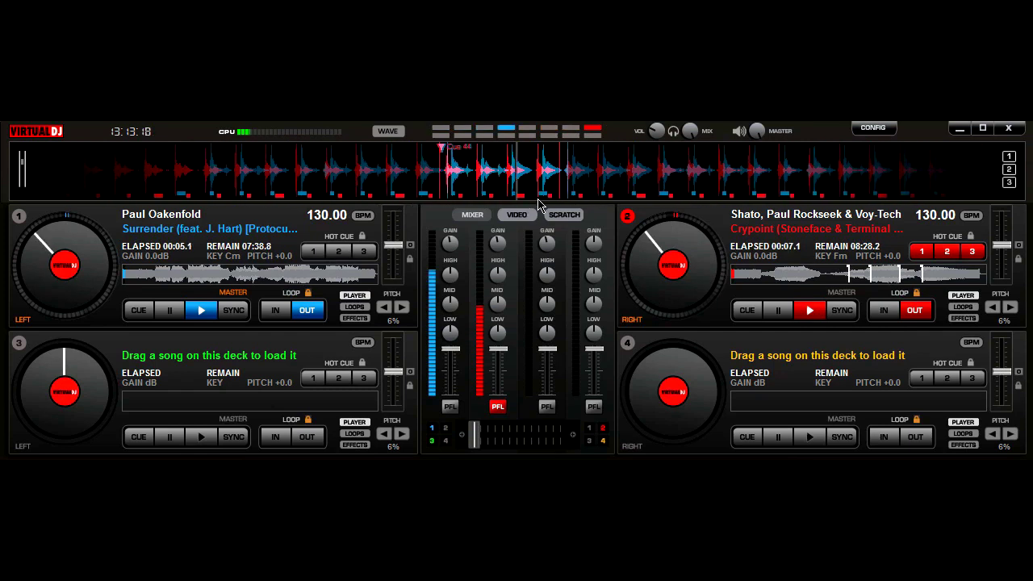
{"action": "scroll", "coordinate": [516, 197], "scroll_direction": "up", "scroll_amount": 2}
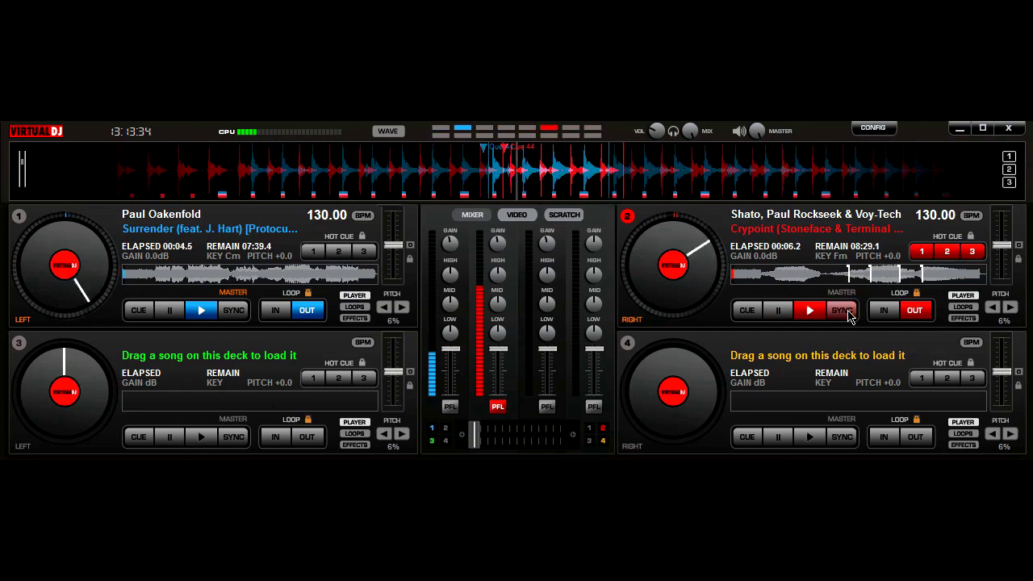
{"action": "left_click", "coordinate": [841, 311]}
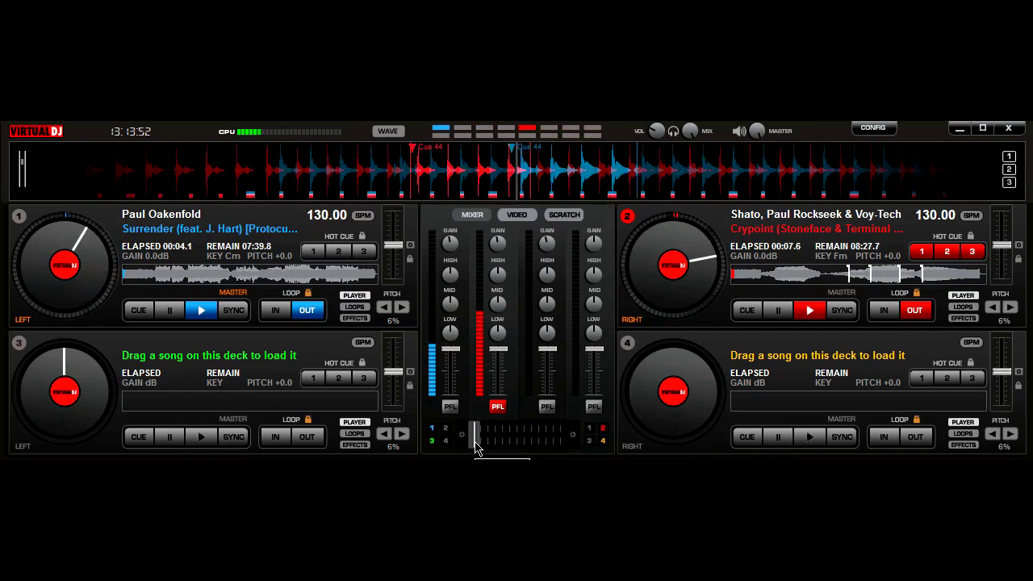
Step: Move the crossfader to the centre, back to deck 1, and to the centre again to hear both loops blended
{"action": "left_click_drag", "start_coordinate": [476, 449], "coordinate": [521, 452]}
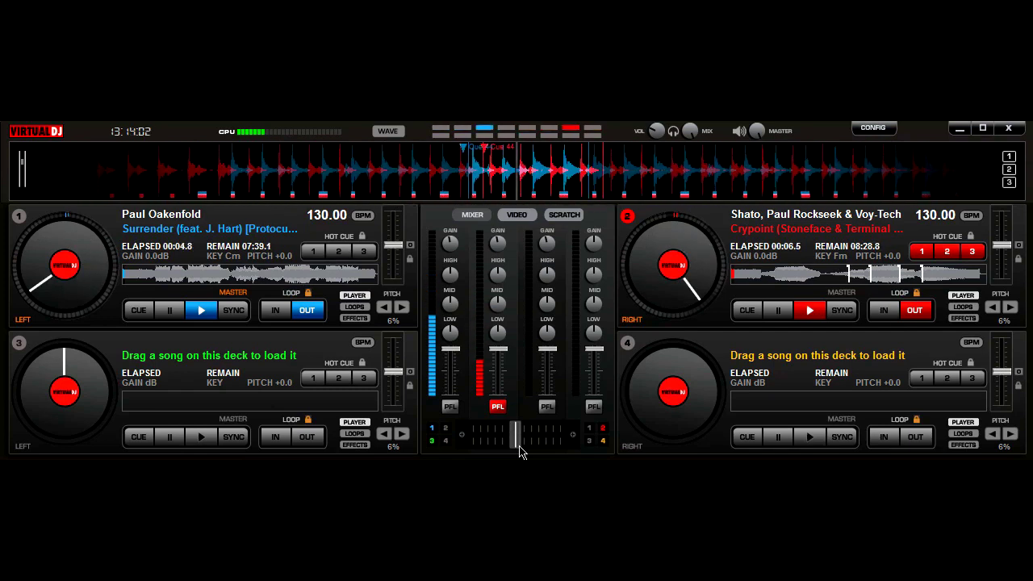
{"action": "left_click_drag", "start_coordinate": [517, 440], "coordinate": [475, 436]}
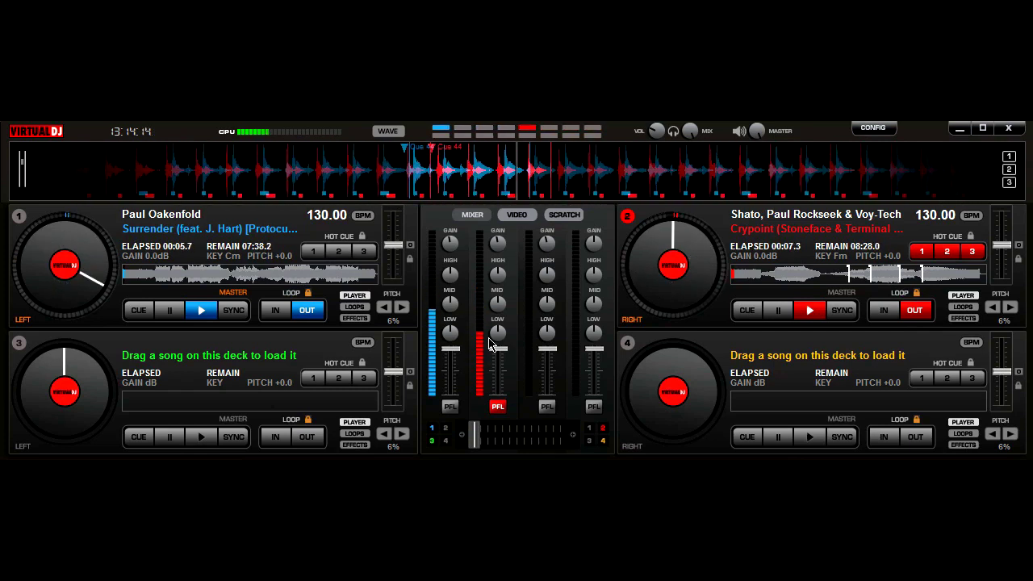
{"action": "left_click_drag", "start_coordinate": [474, 436], "coordinate": [516, 442]}
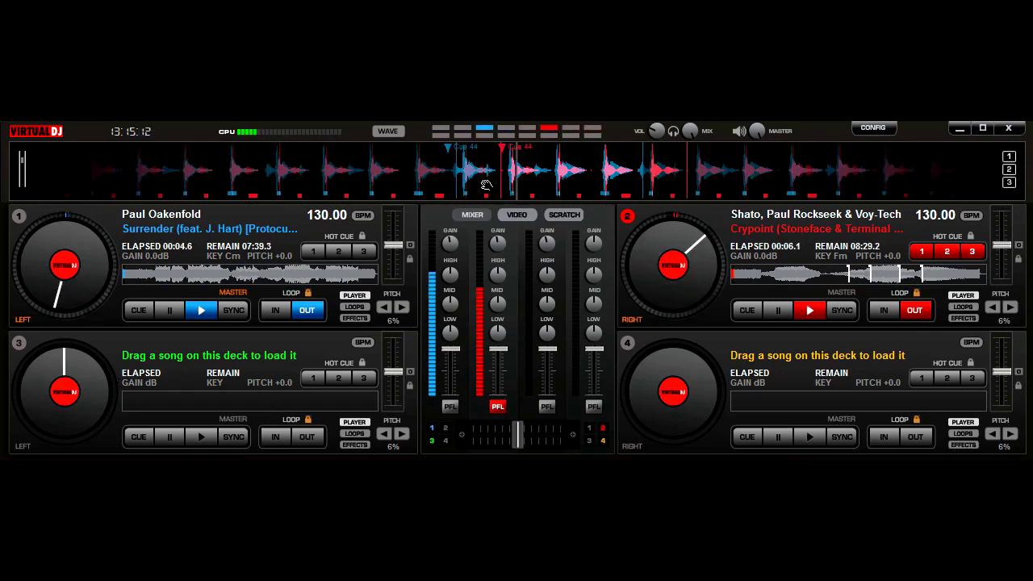
Step: Set the crossfader fully toward deck 1, then jump its song to about 2:15 and play it
{"action": "scroll", "coordinate": [487, 185], "scroll_direction": "down", "scroll_amount": 5}
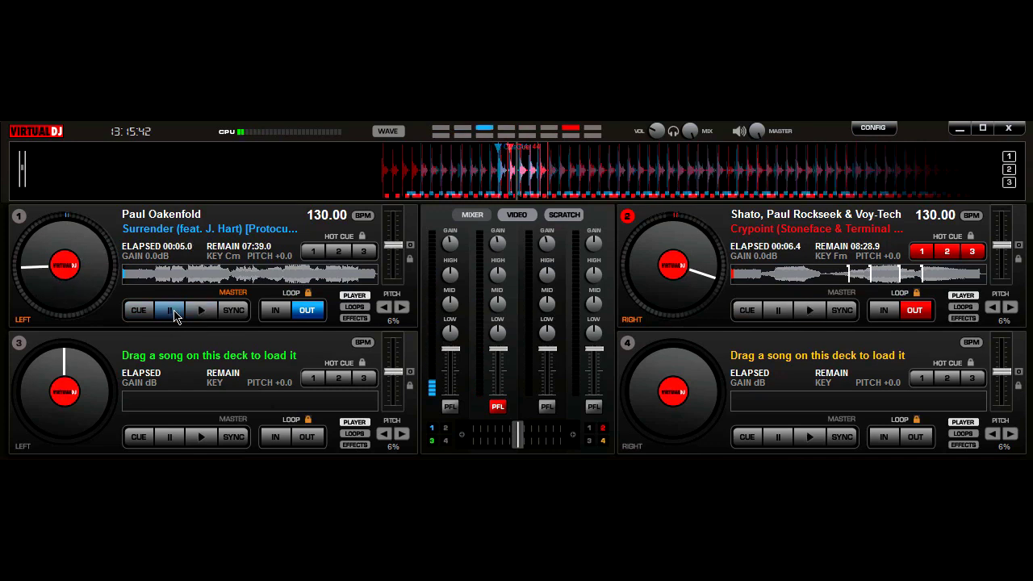
{"action": "left_click", "coordinate": [320, 277]}
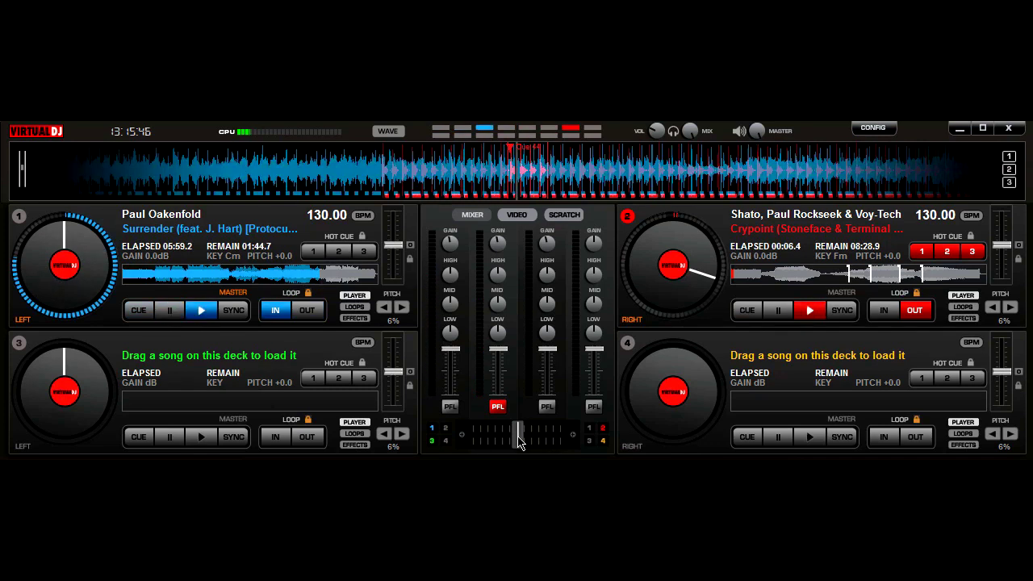
{"action": "left_click_drag", "start_coordinate": [514, 442], "coordinate": [474, 443]}
{"action": "mouse_move", "coordinate": [692, 139]}
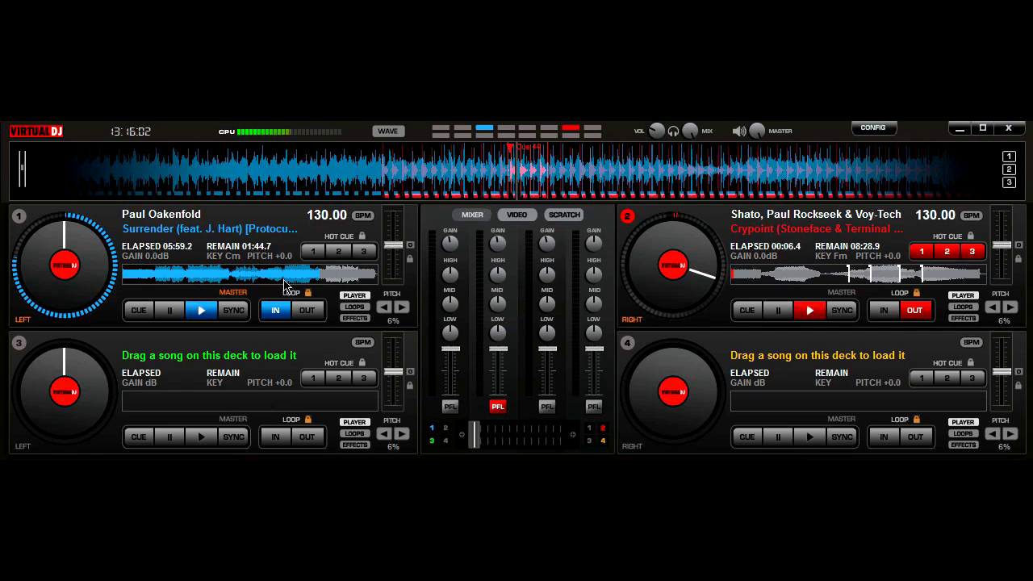
{"action": "left_click", "coordinate": [198, 278]}
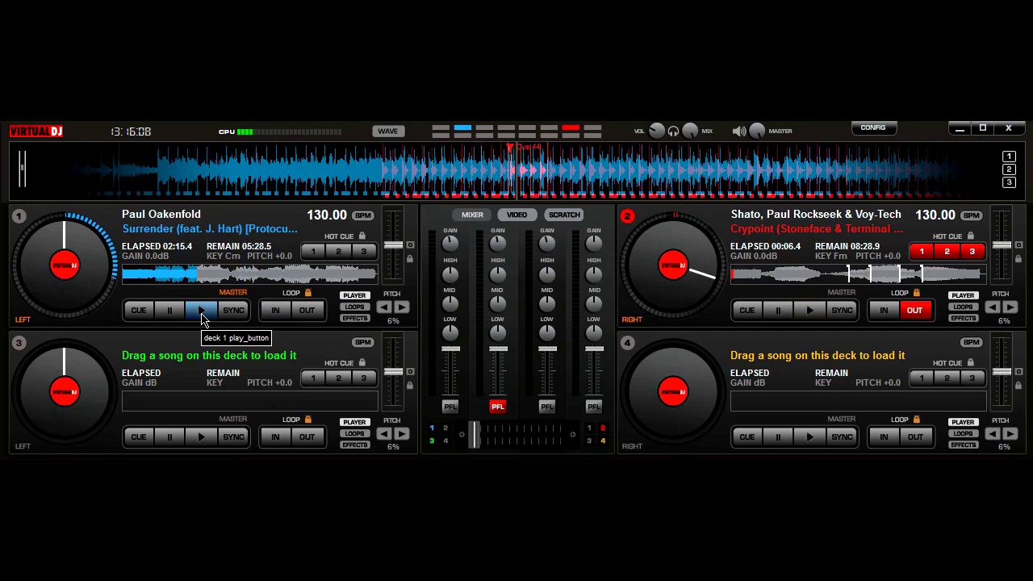
{"action": "left_click", "coordinate": [202, 313]}
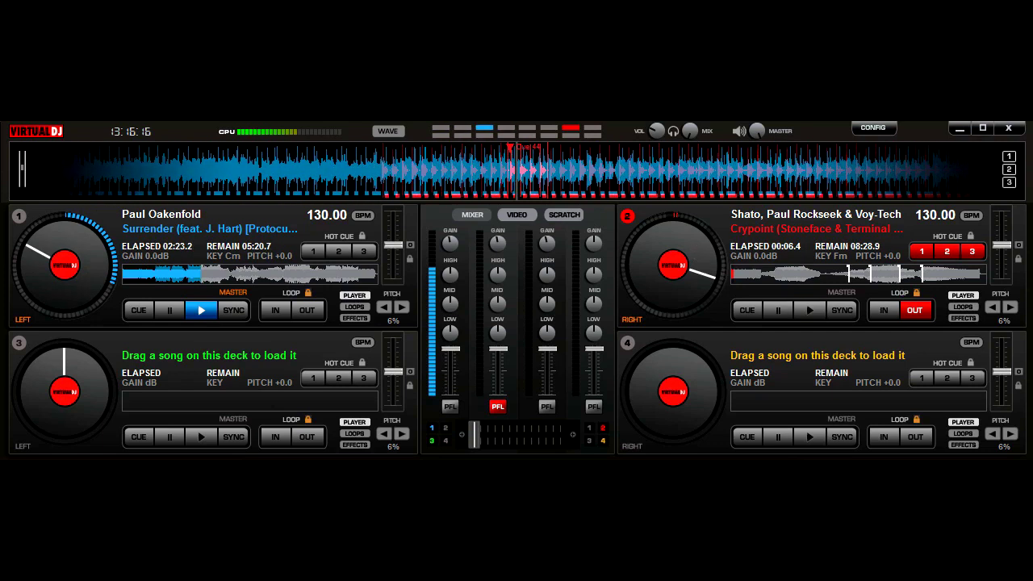
Step: Start the intro loop at Cue 44 on deck 2 while deck 1 keeps playing
{"action": "left_click", "coordinate": [809, 311]}
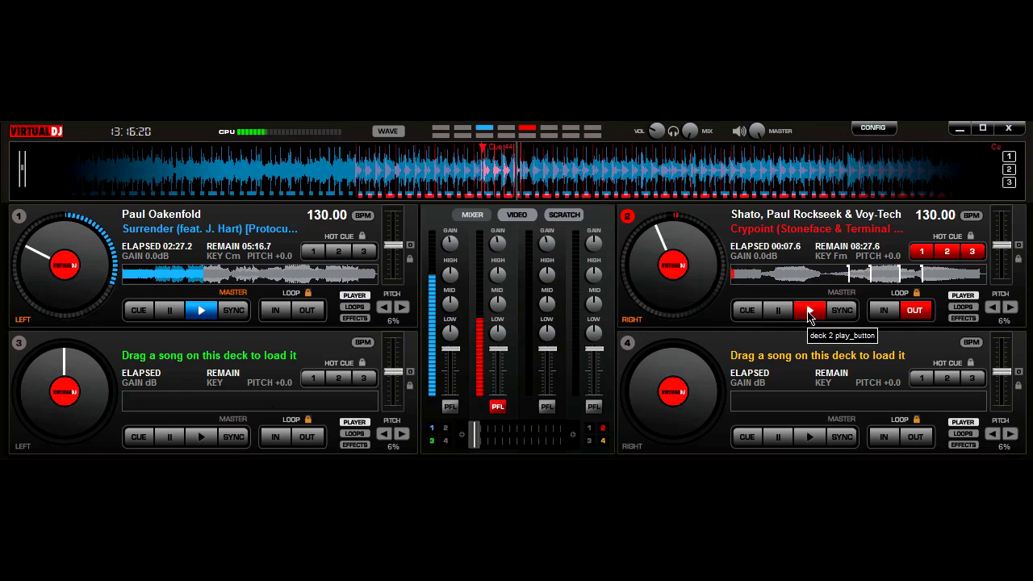
{"action": "left_click", "coordinate": [811, 312]}
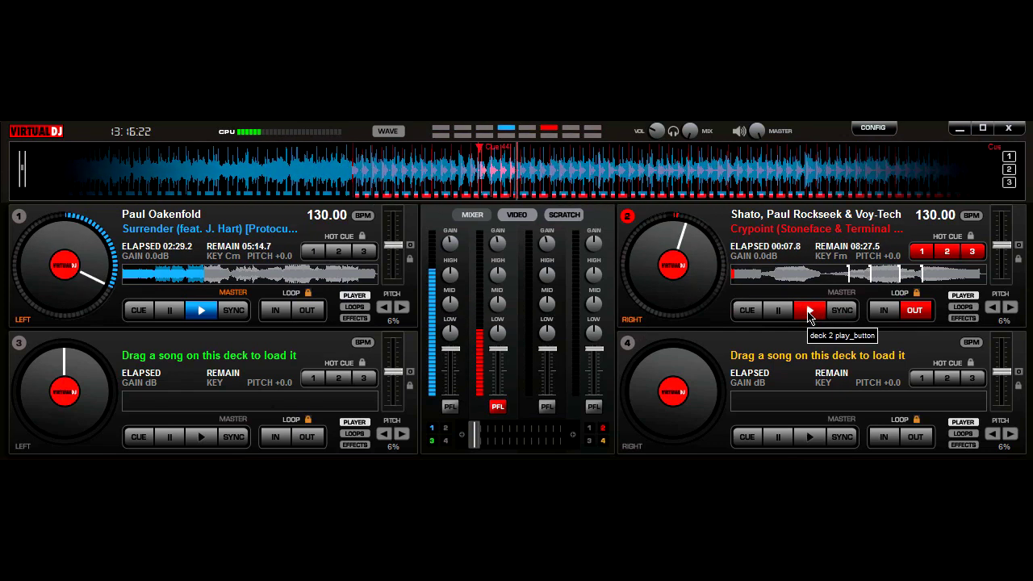
{"action": "left_click", "coordinate": [810, 313]}
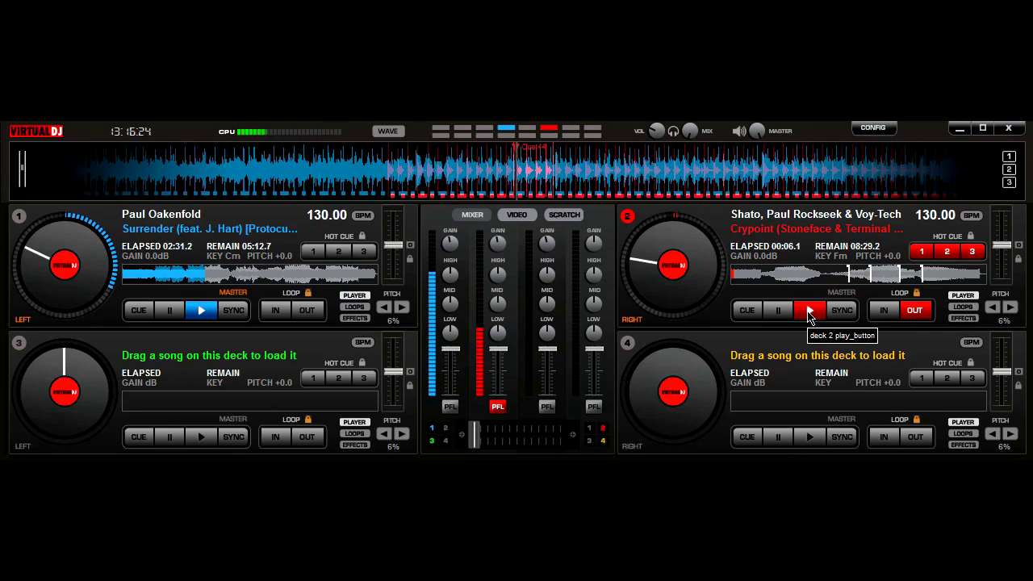
{"action": "left_click", "coordinate": [810, 313]}
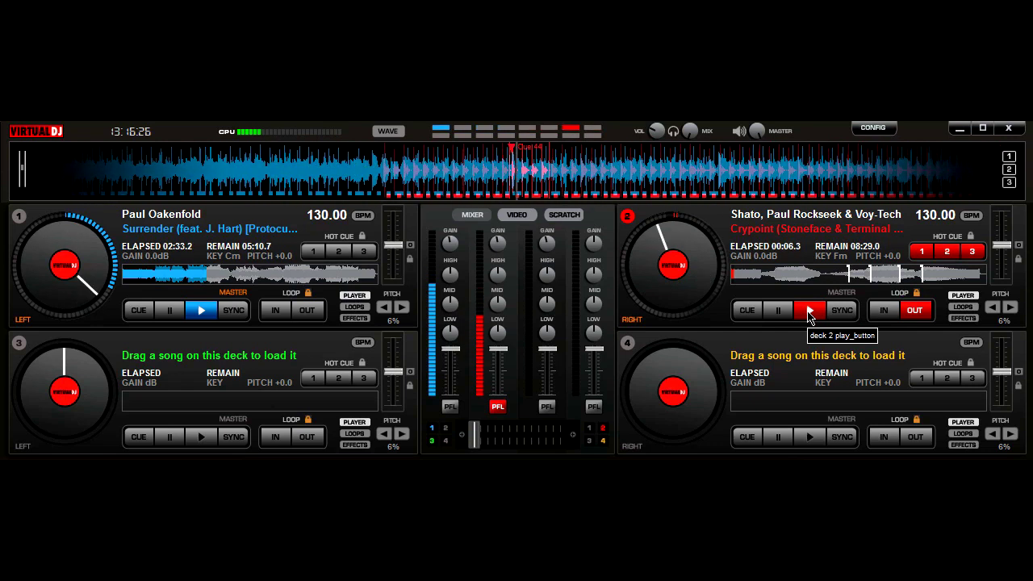
{"action": "left_click", "coordinate": [809, 313]}
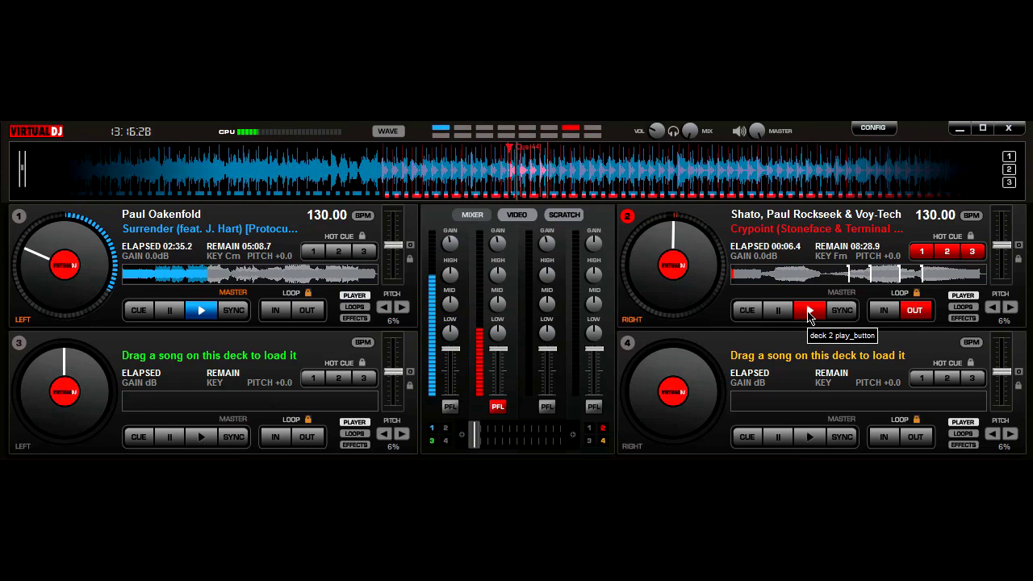
{"action": "left_click", "coordinate": [809, 314]}
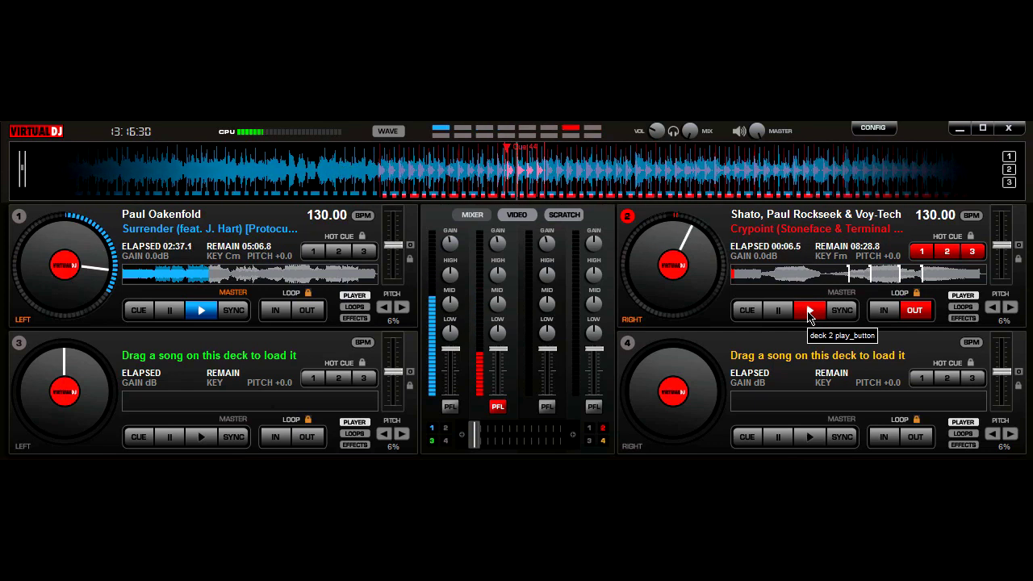
{"action": "left_click", "coordinate": [810, 313]}
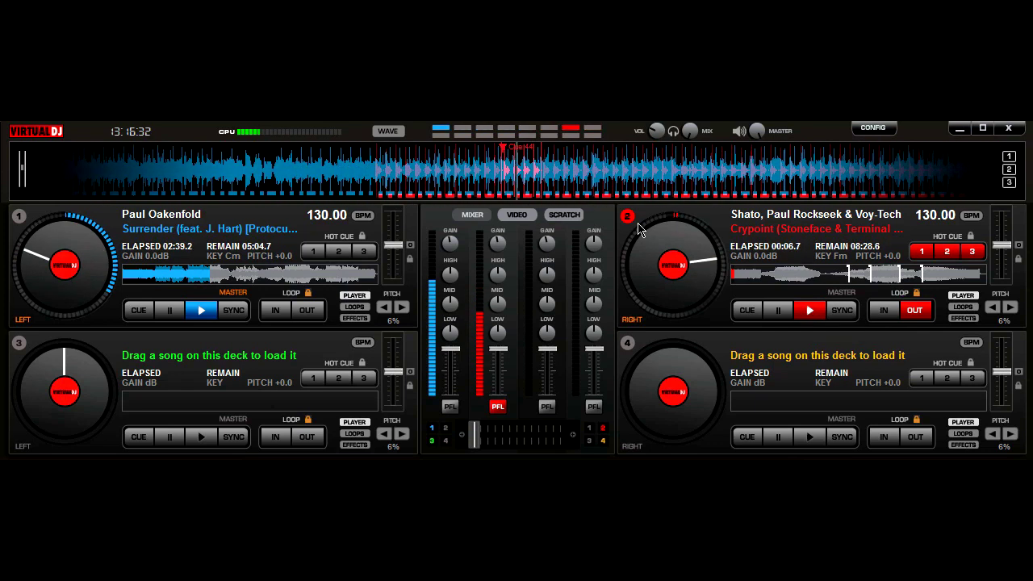
Step: Jump deck 1's song to about 5:20, play it, and nudge the waveform to match deck 2's looped beats
{"action": "left_click", "coordinate": [300, 279]}
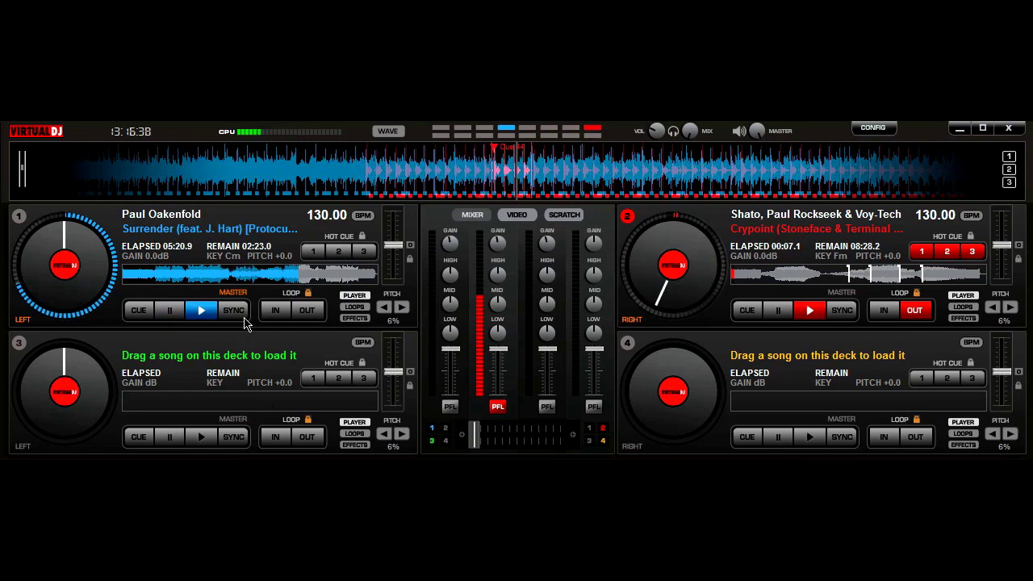
{"action": "left_click", "coordinate": [202, 310]}
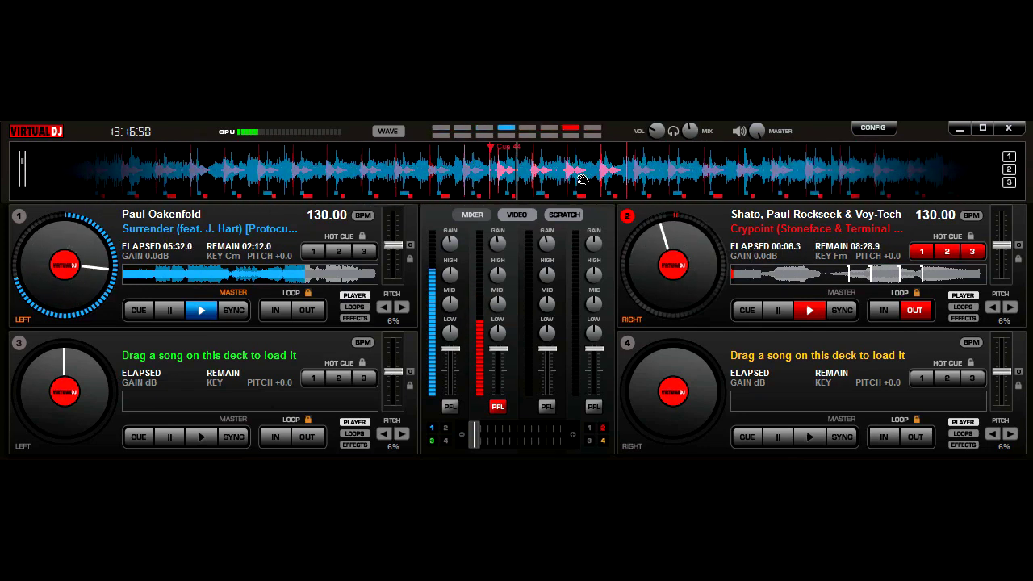
{"action": "left_click_drag", "start_coordinate": [607, 177], "coordinate": [618, 177]}
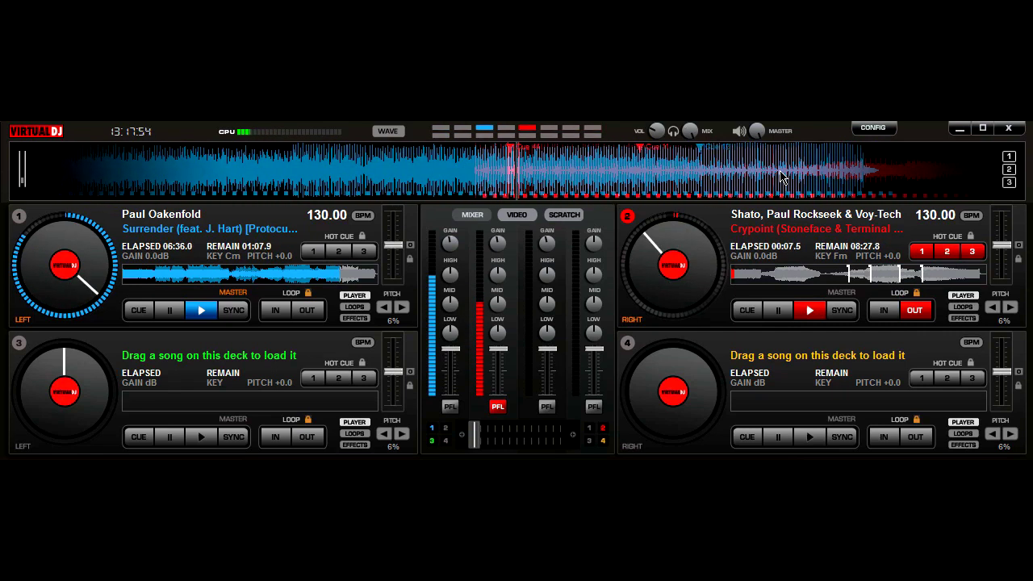
Step: Switch headphone monitoring to deck 1, then make deck 2 the active deck again
{"action": "left_click", "coordinate": [450, 406]}
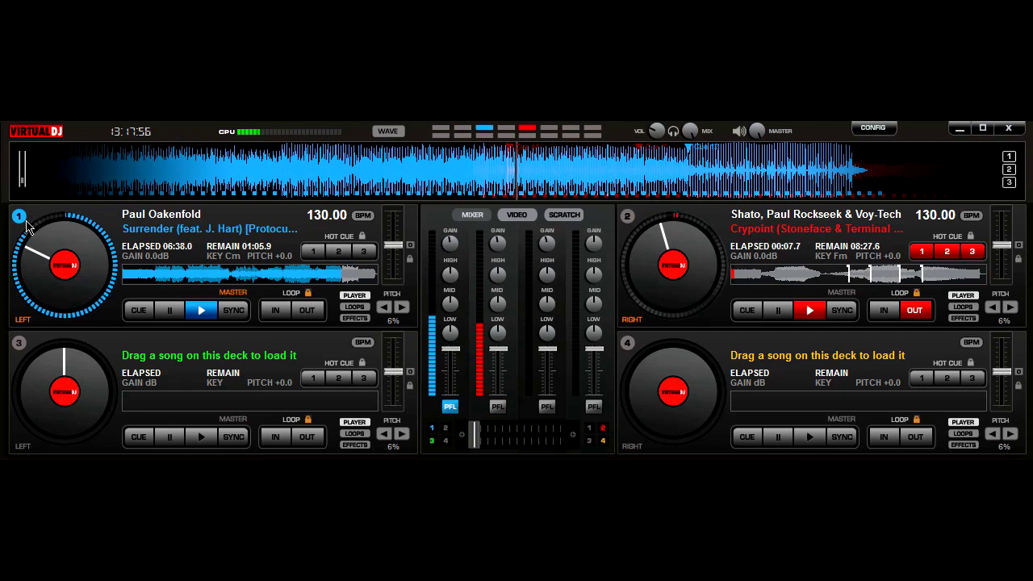
{"action": "left_click_drag", "start_coordinate": [476, 444], "coordinate": [480, 449]}
{"action": "left_click", "coordinate": [627, 218]}
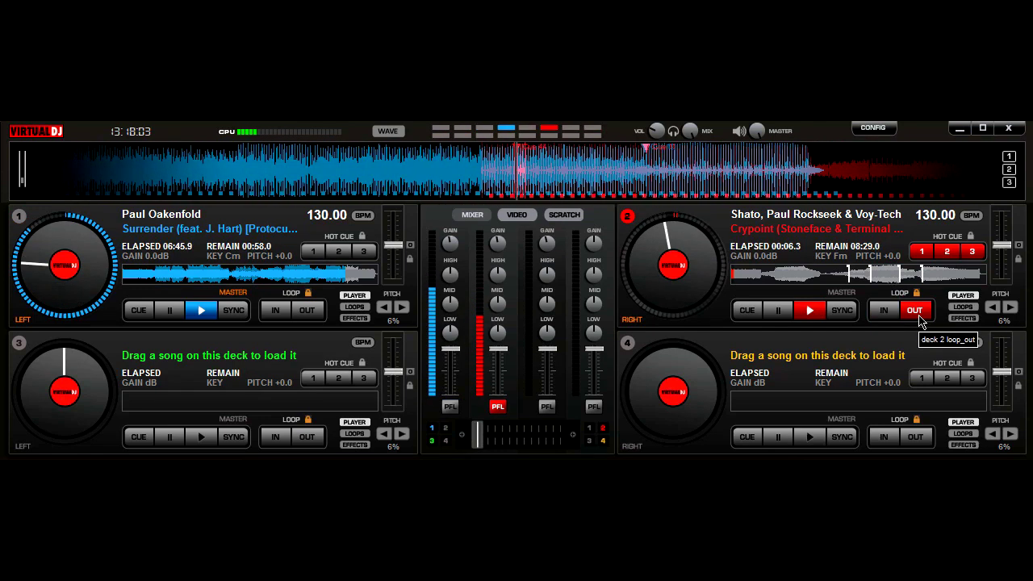
Step: Release deck 2's loop and crossfade gradually from deck 1 through the centre fully to deck 2
{"action": "left_click", "coordinate": [916, 313]}
{"action": "left_click_drag", "start_coordinate": [477, 450], "coordinate": [516, 455]}
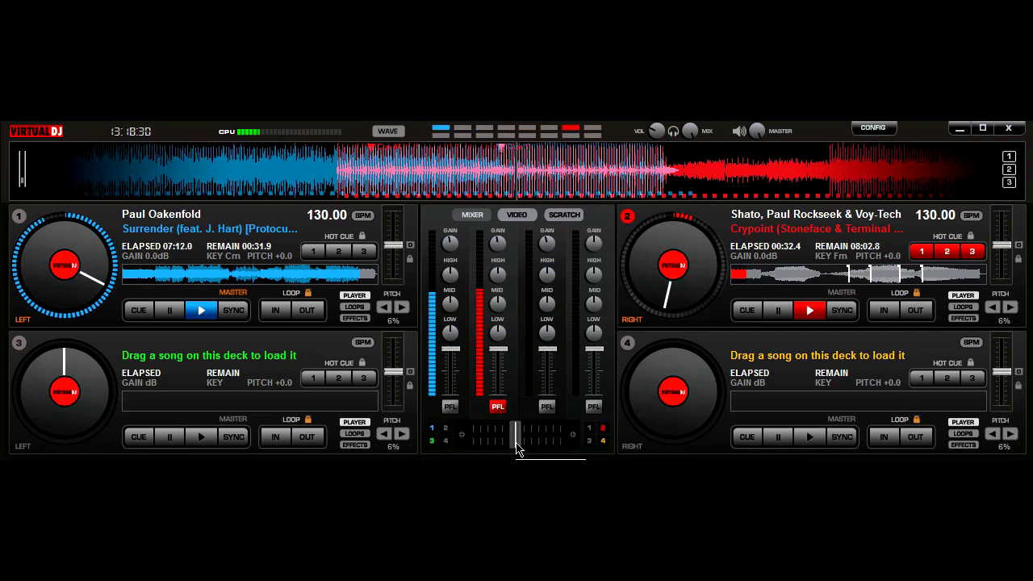
{"action": "left_click_drag", "start_coordinate": [516, 448], "coordinate": [569, 458]}
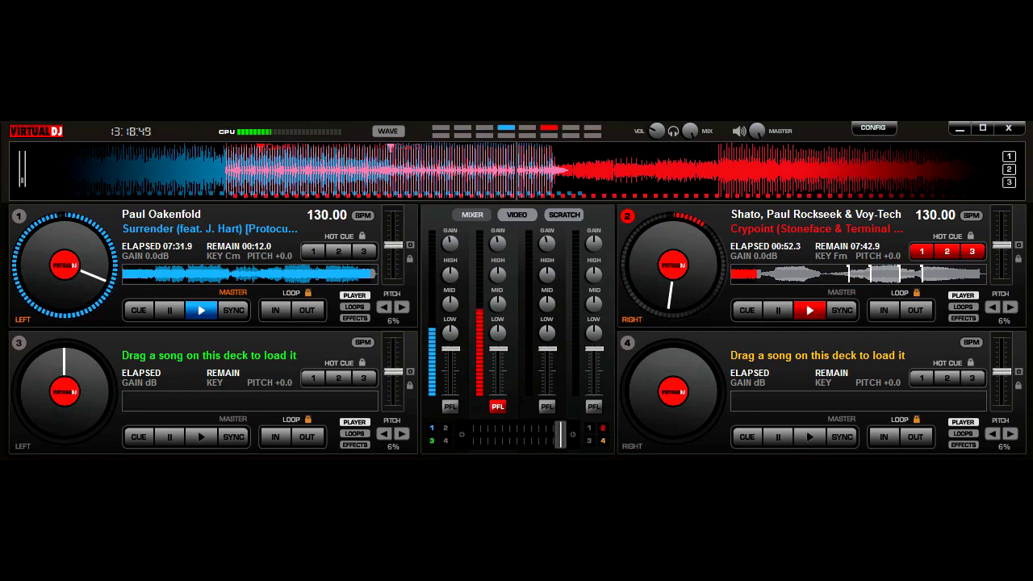